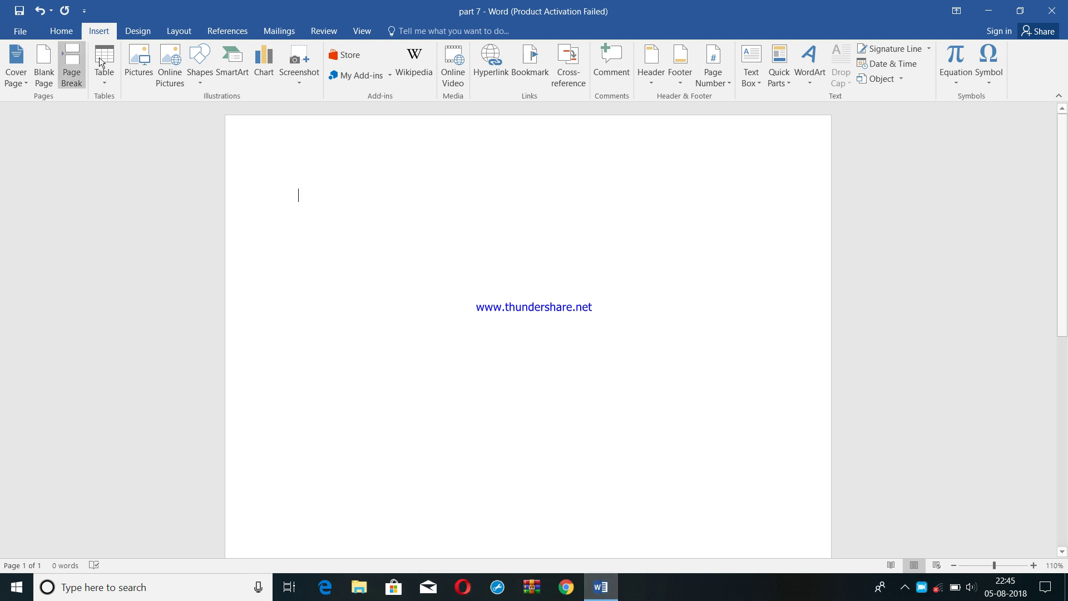
- Fill the blank page with five sample paragraphs using =rand()
click(74, 31)
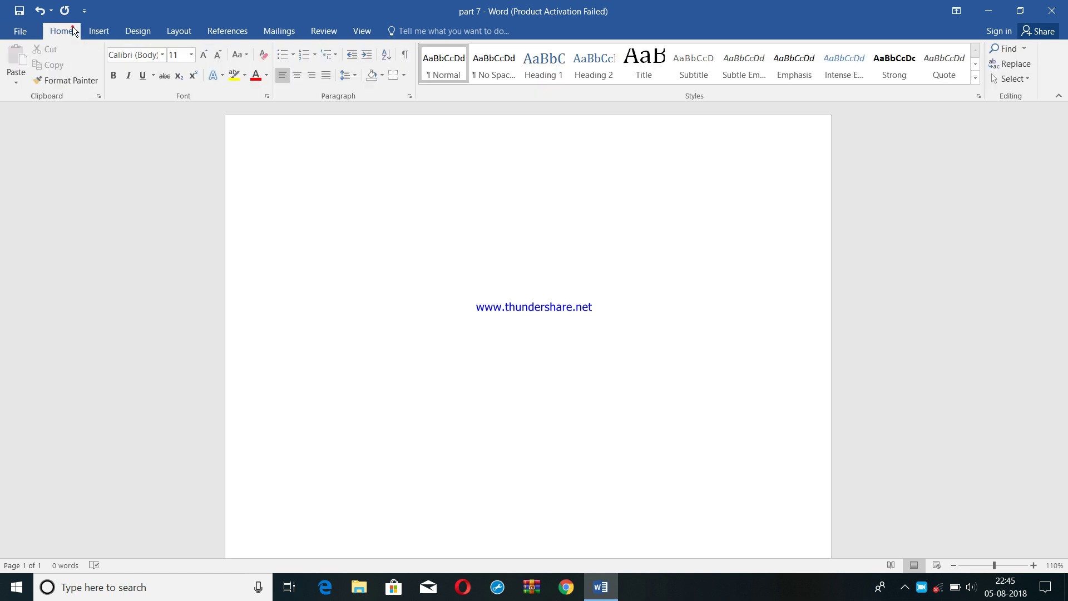
click(106, 32)
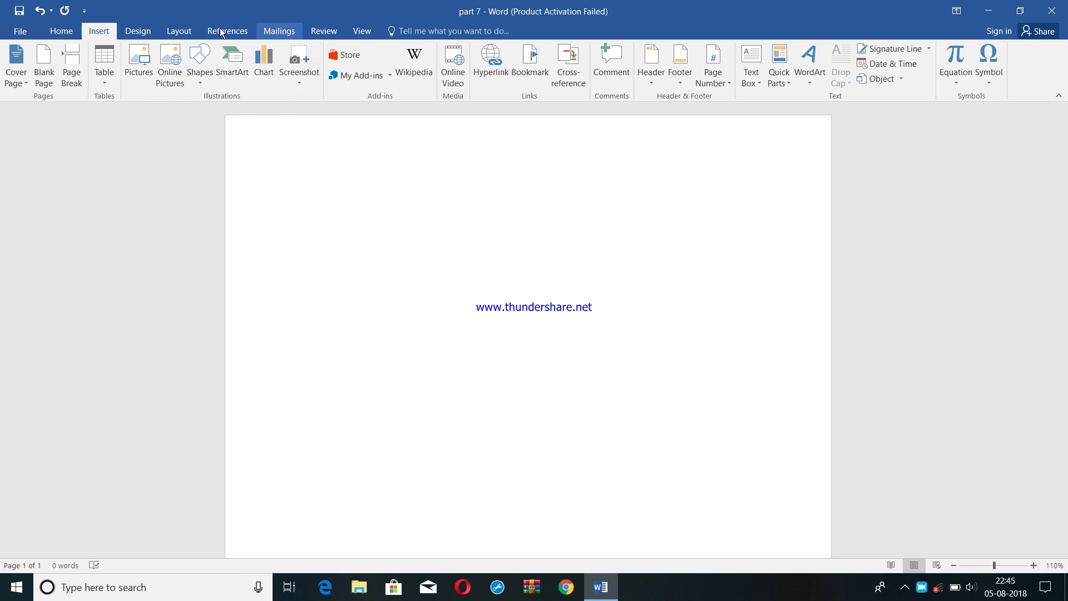
click(140, 74)
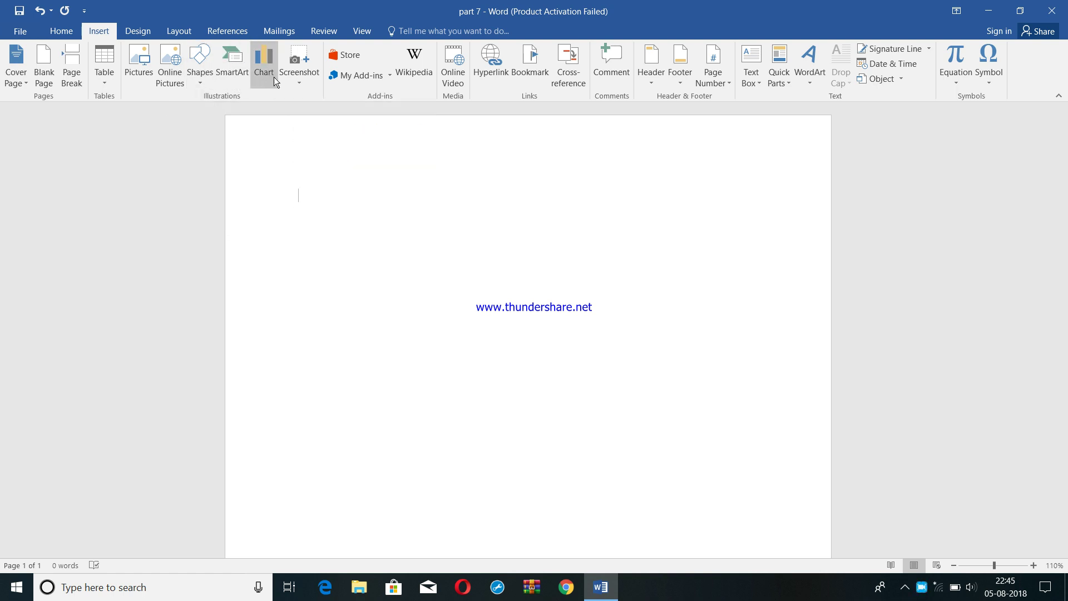
click(301, 84)
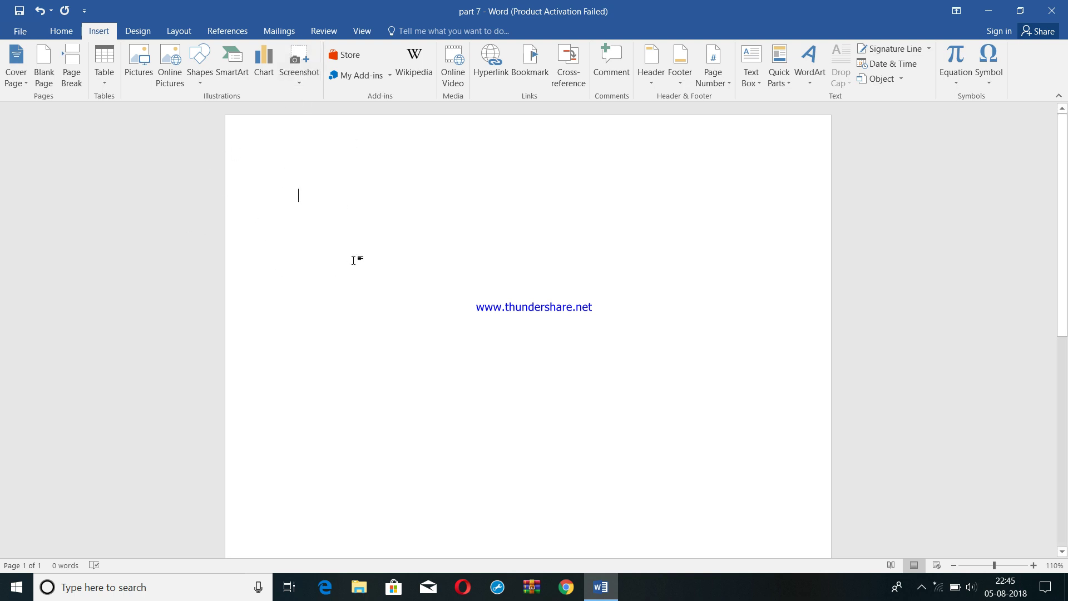
click(920, 588)
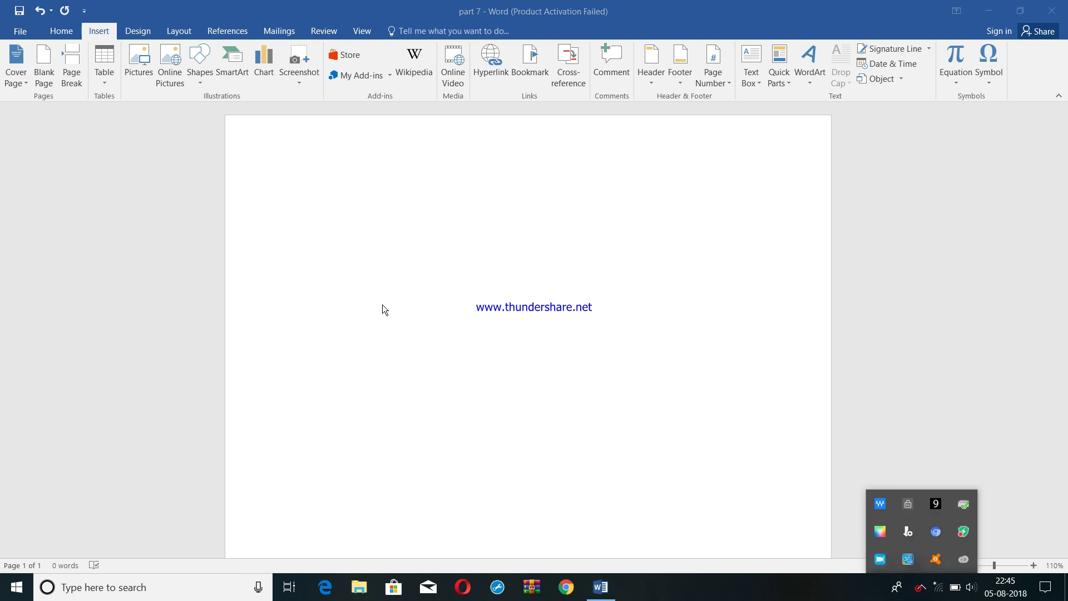
click(363, 285)
text(=rand()
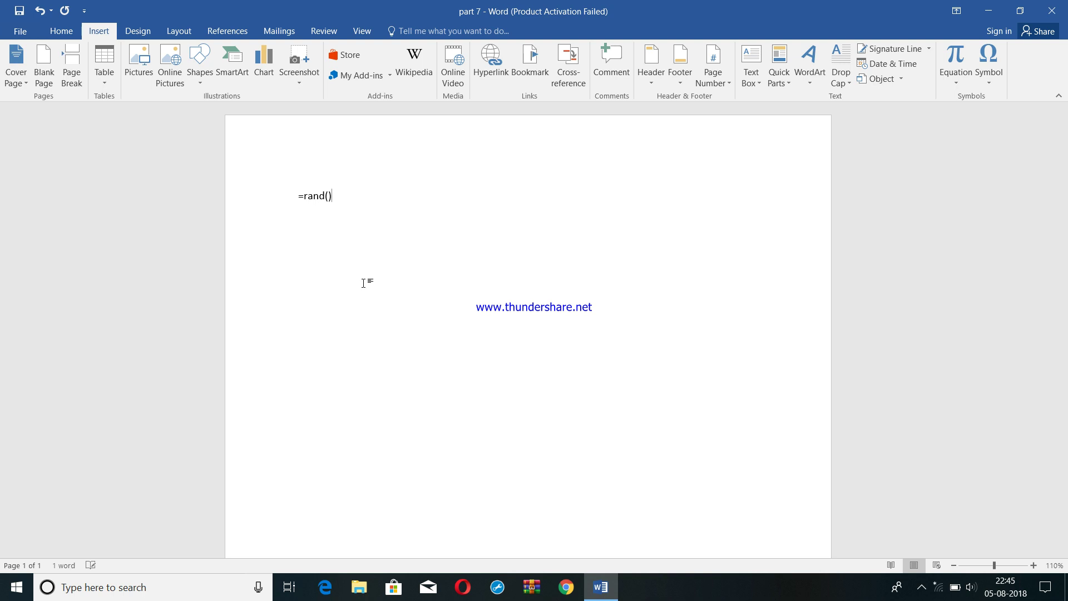
key(Return)
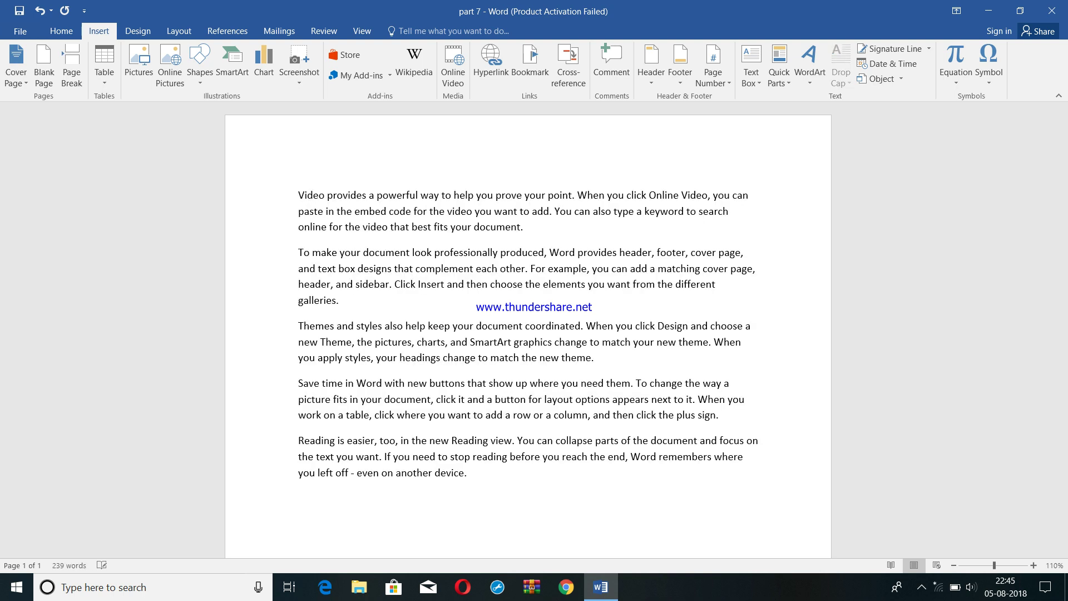
- Insert the itr-4 picture from the Desktop below the paragraphs
click(142, 66)
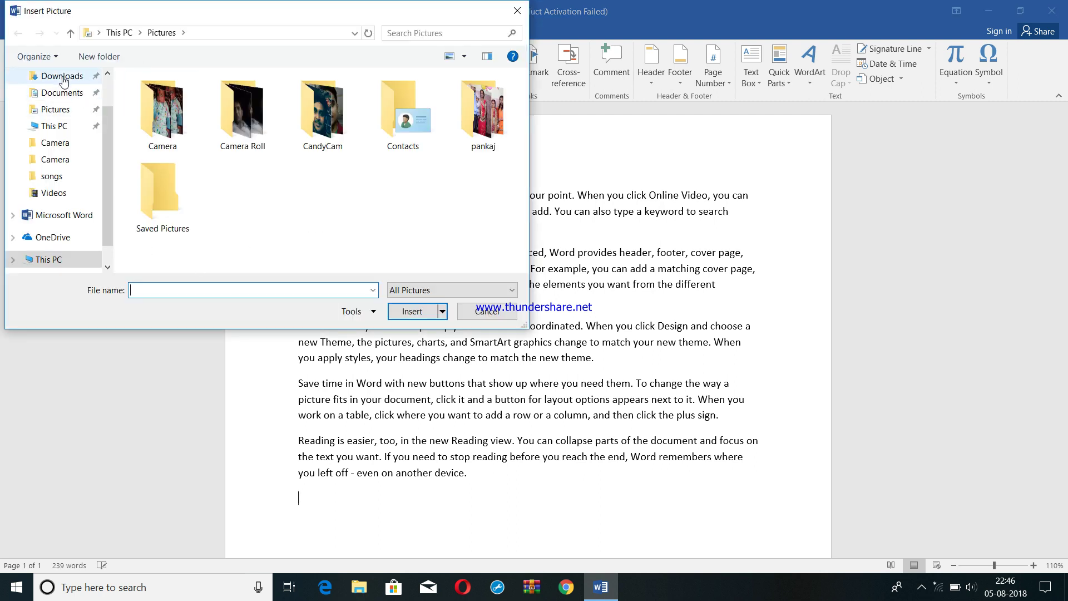
scroll(107, 78, up, 1)
scroll(107, 78, up, 1)
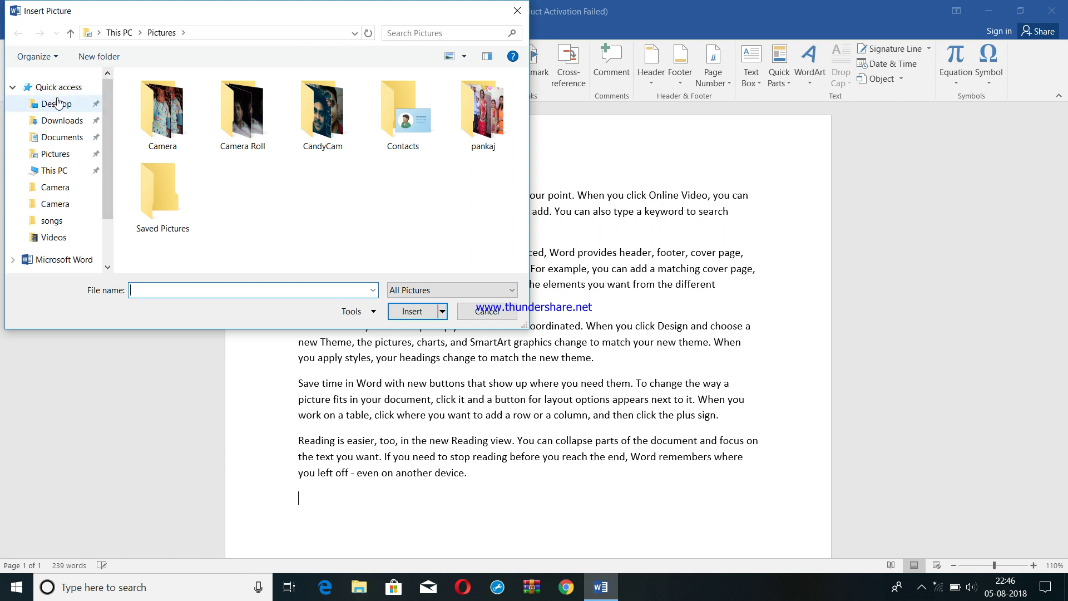
click(57, 103)
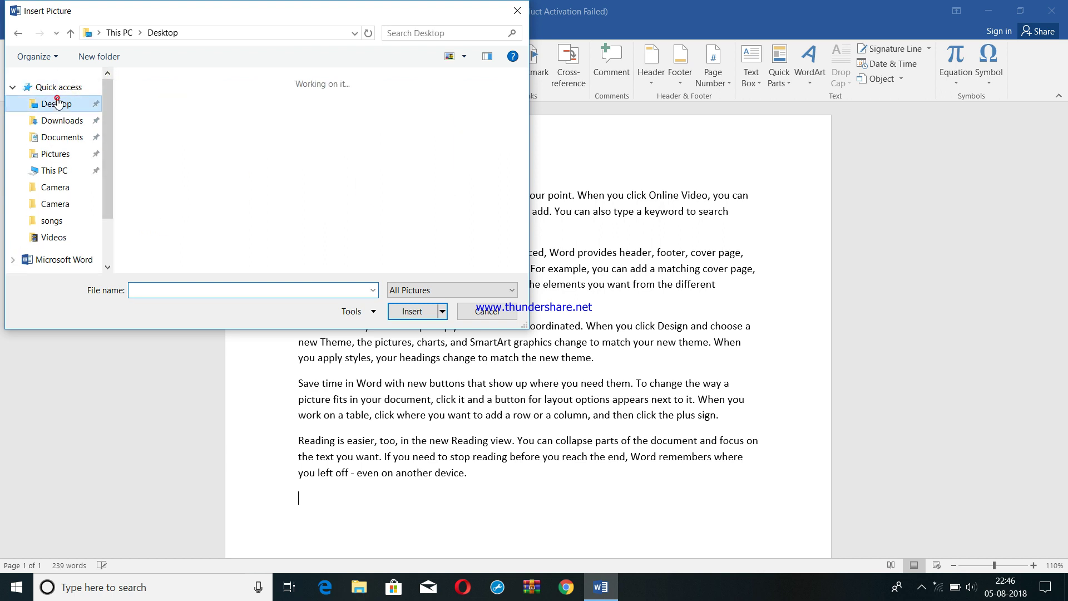
click(523, 268)
click(523, 268)
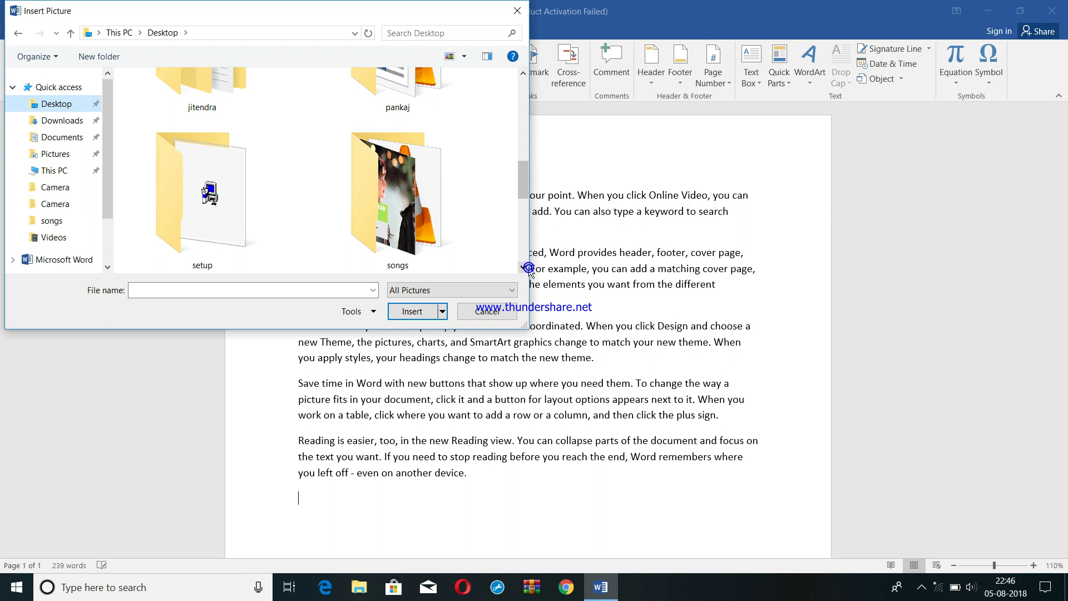
click(523, 267)
click(523, 268)
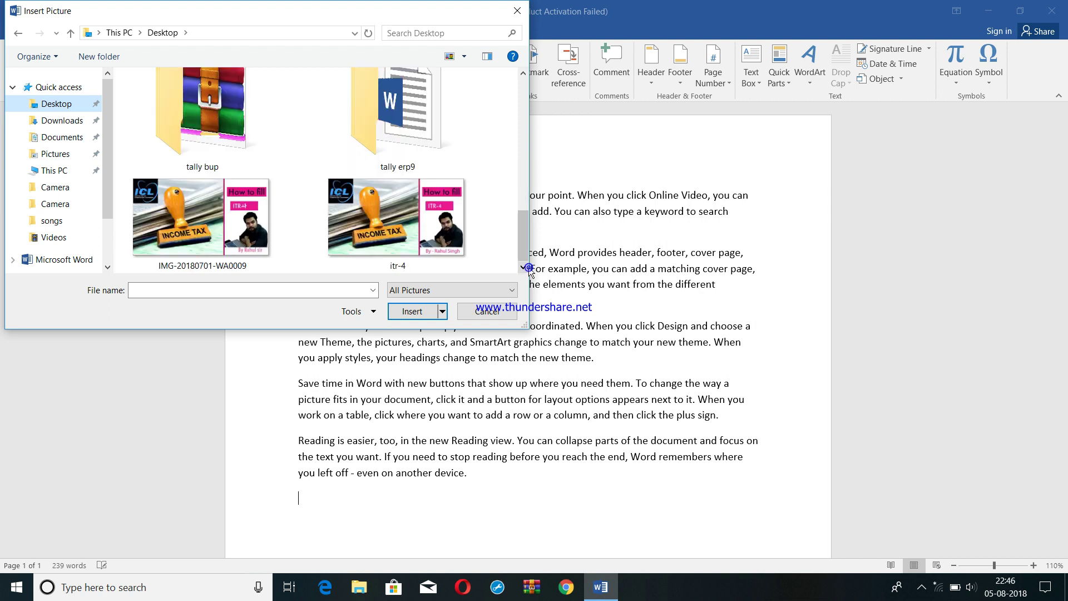
click(393, 218)
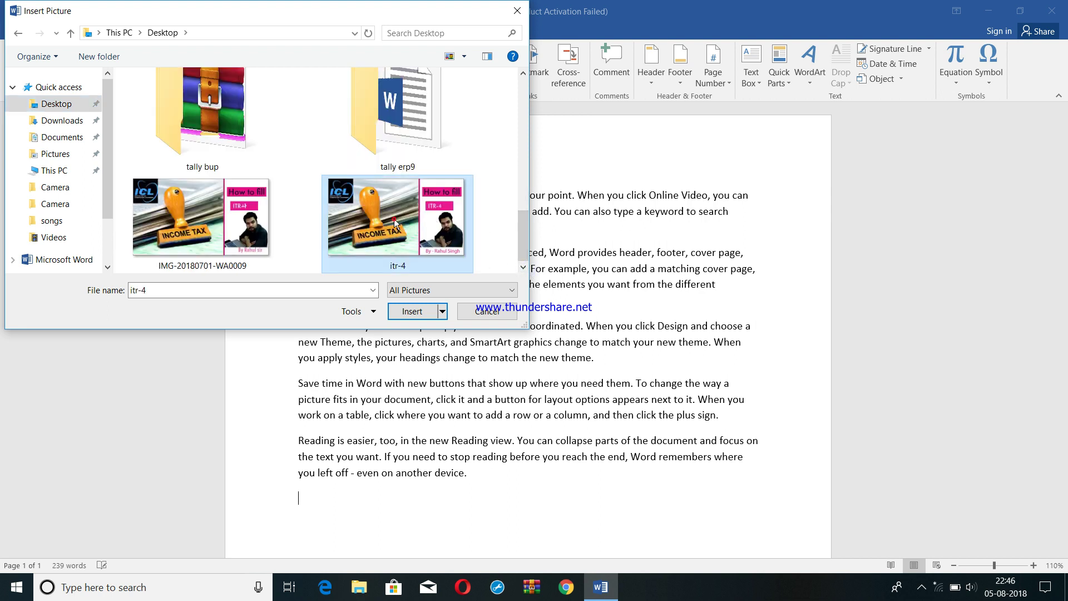
click(412, 311)
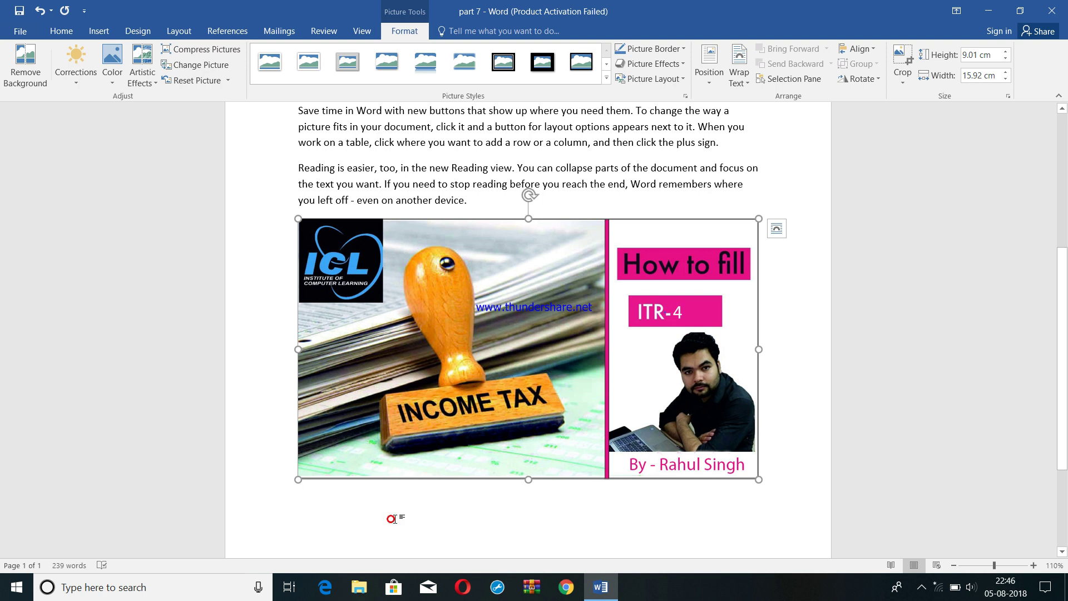
- Shrink the ITR-4 picture from its corner, then enlarge it to about 9.24 × 16.34 cm
click(589, 142)
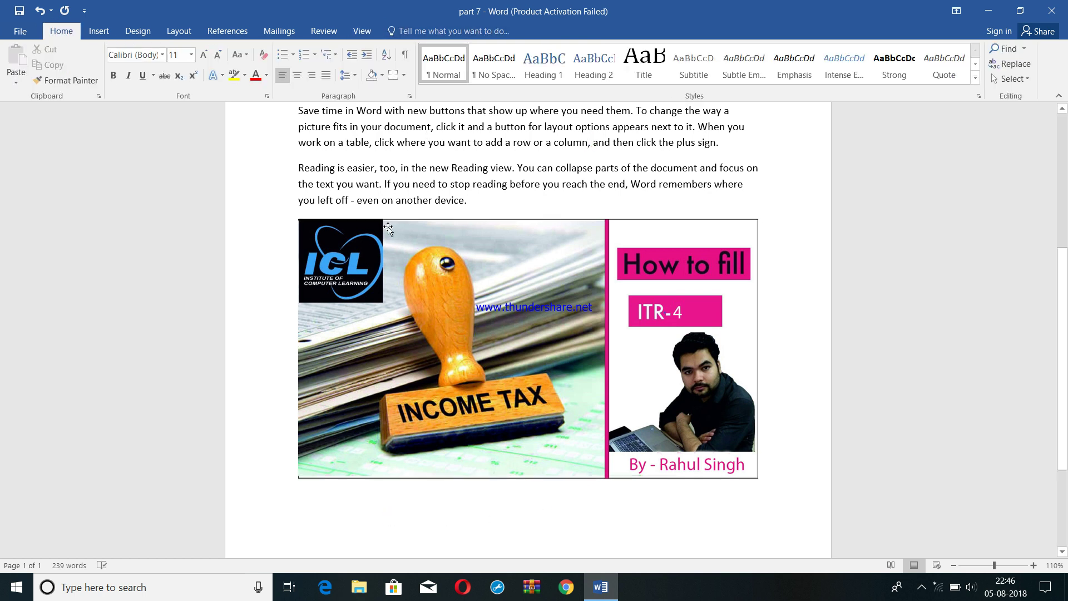
double_click(388, 268)
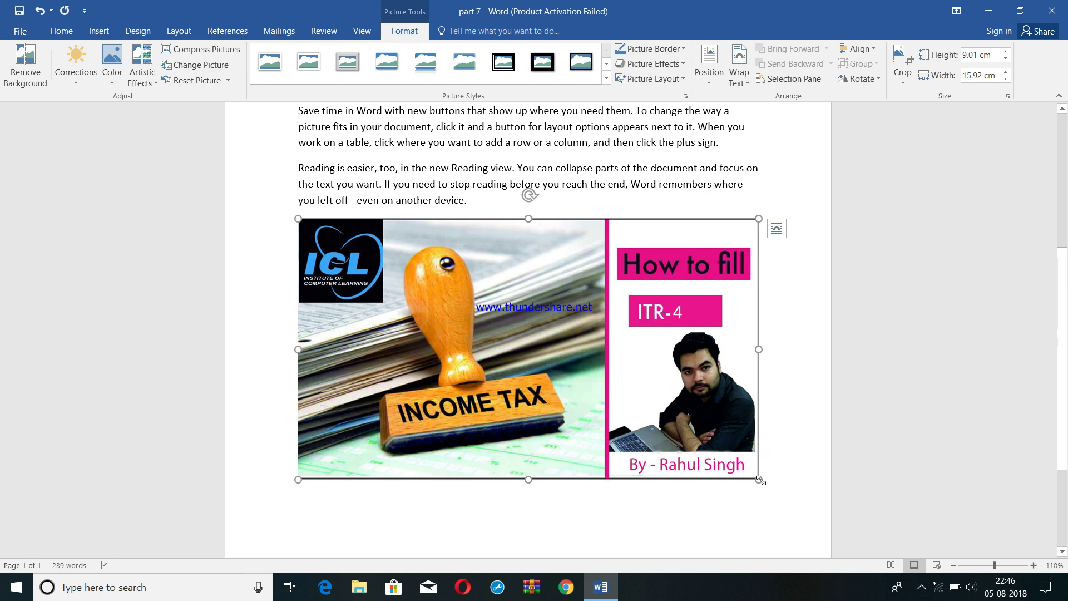
drag(755, 476, 461, 345)
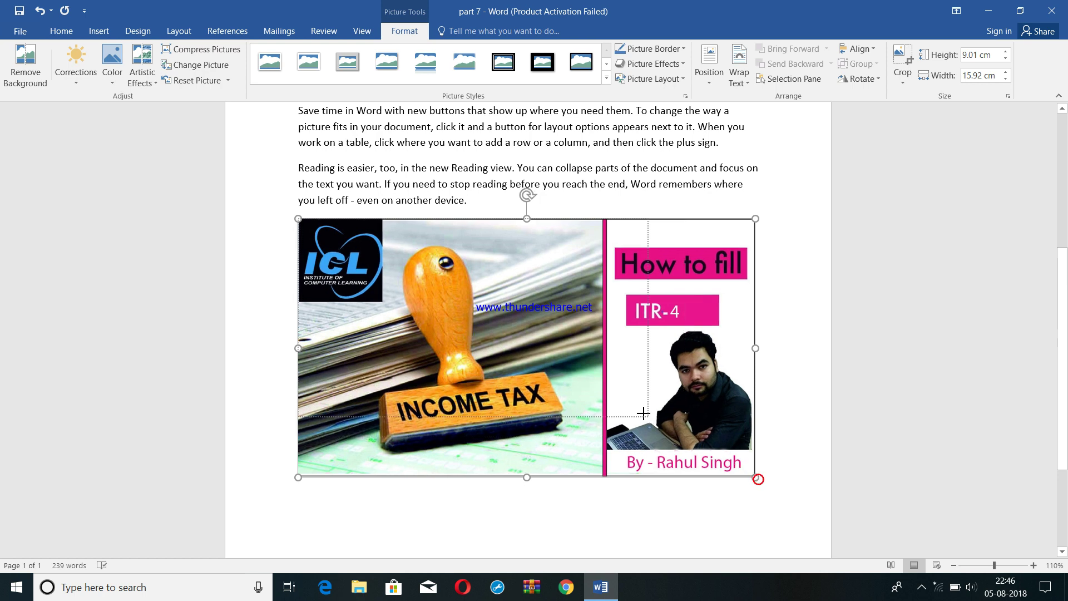
mouse_move(462, 345)
mouse_down()
mouse_move(456, 313)
mouse_move(441, 305)
mouse_up()
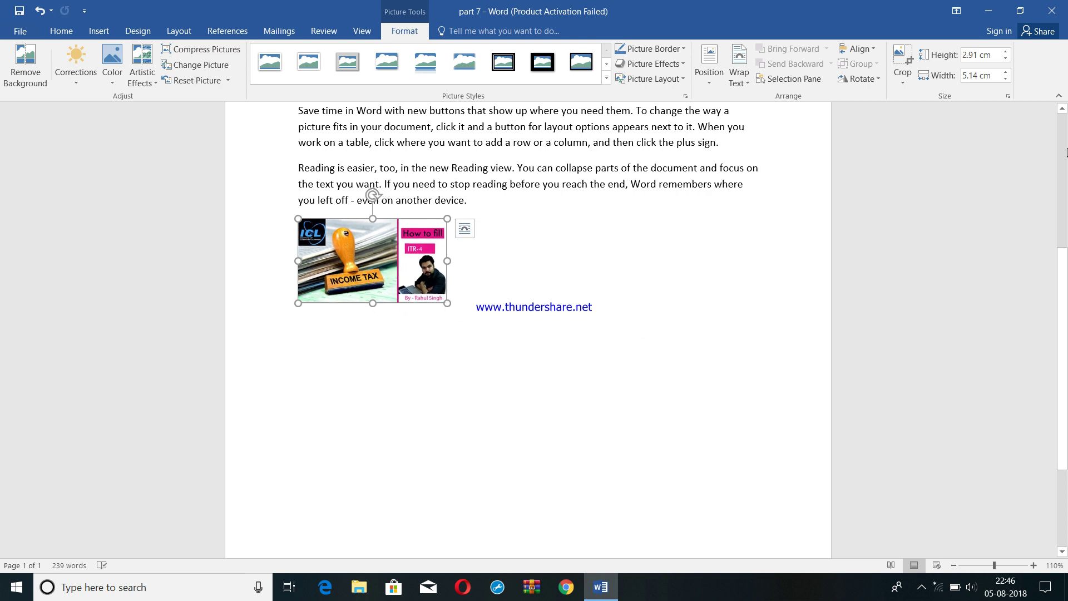
scroll(377, 503, up, 5)
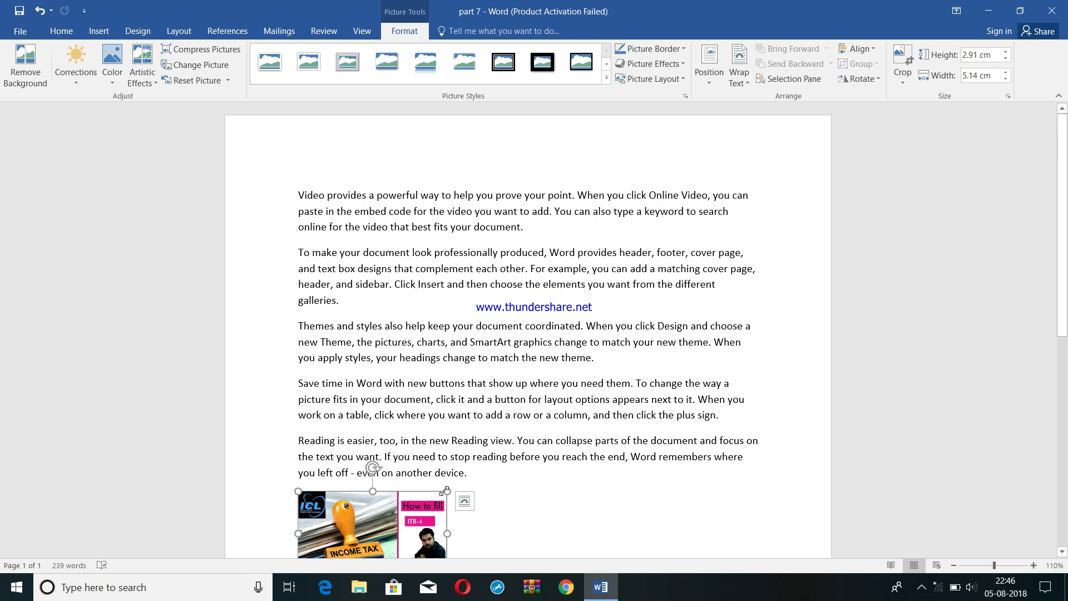
drag(451, 486, 612, 192)
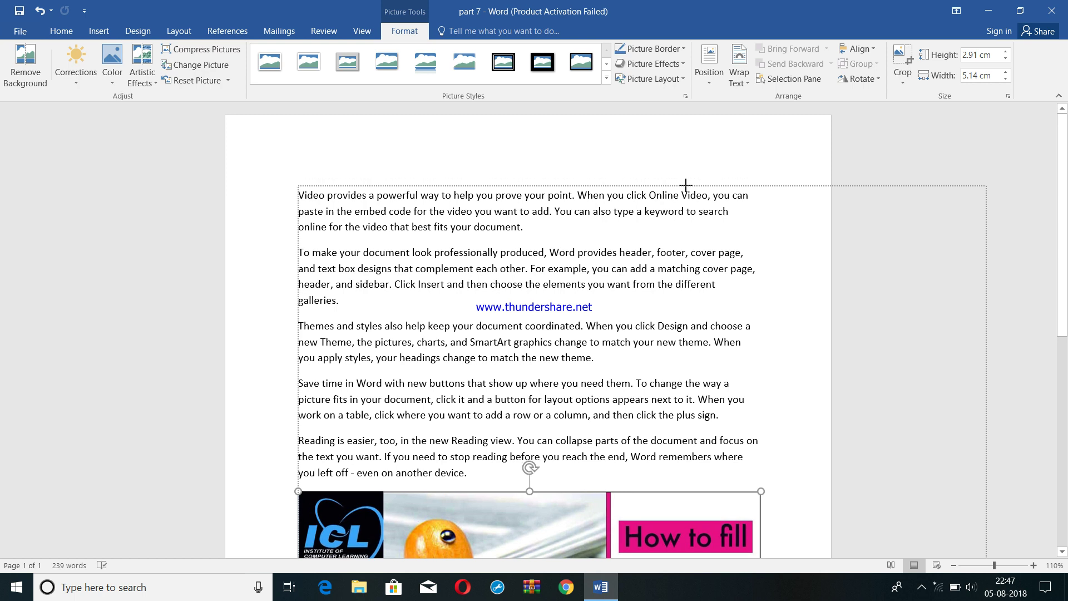
drag(613, 192, 614, 197)
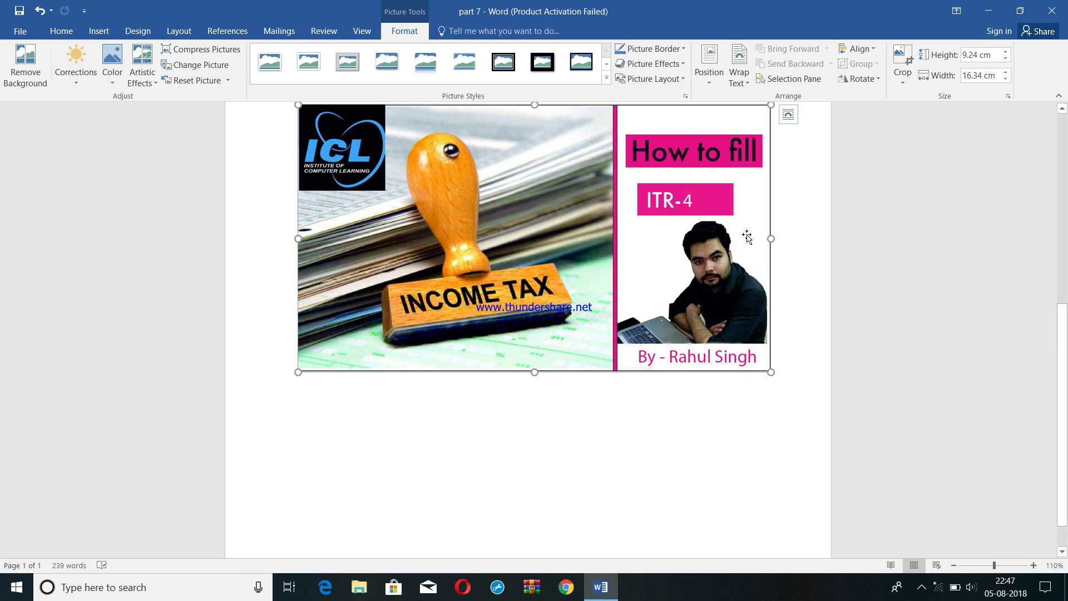
click(1062, 109)
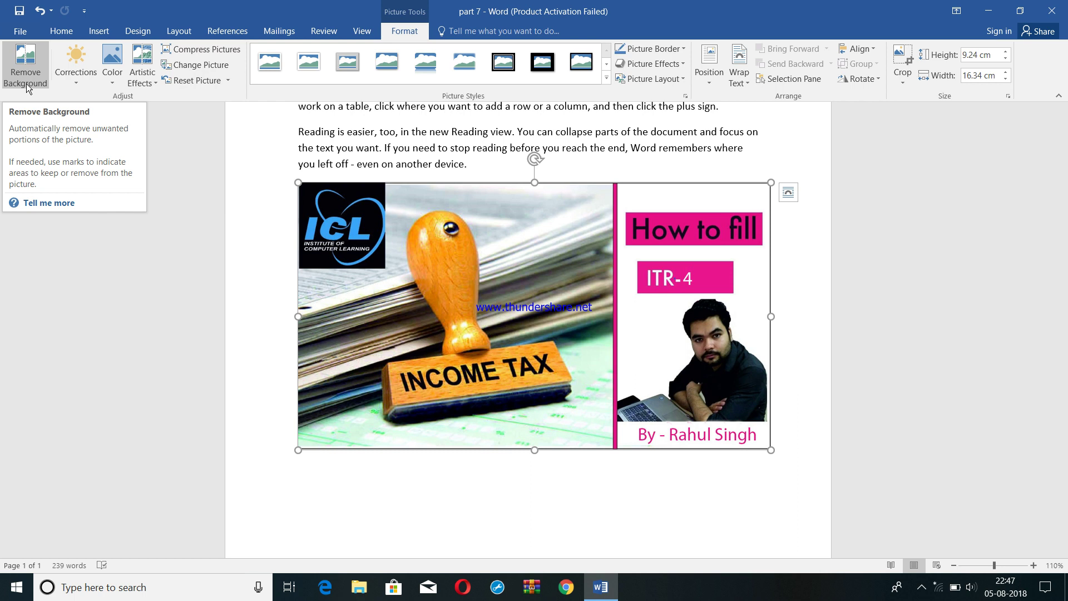
click(25, 69)
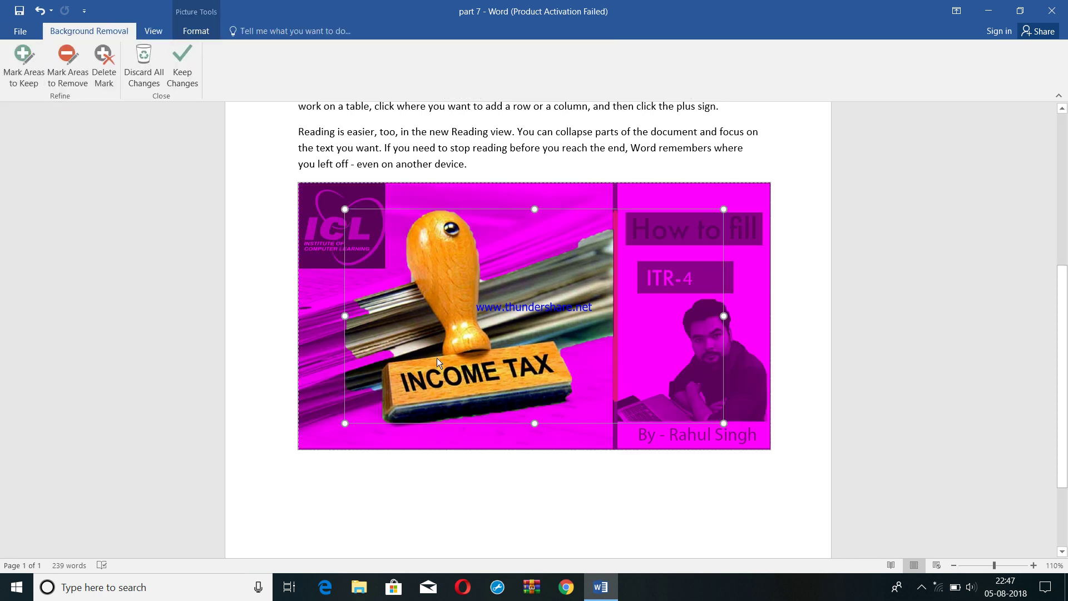
click(535, 500)
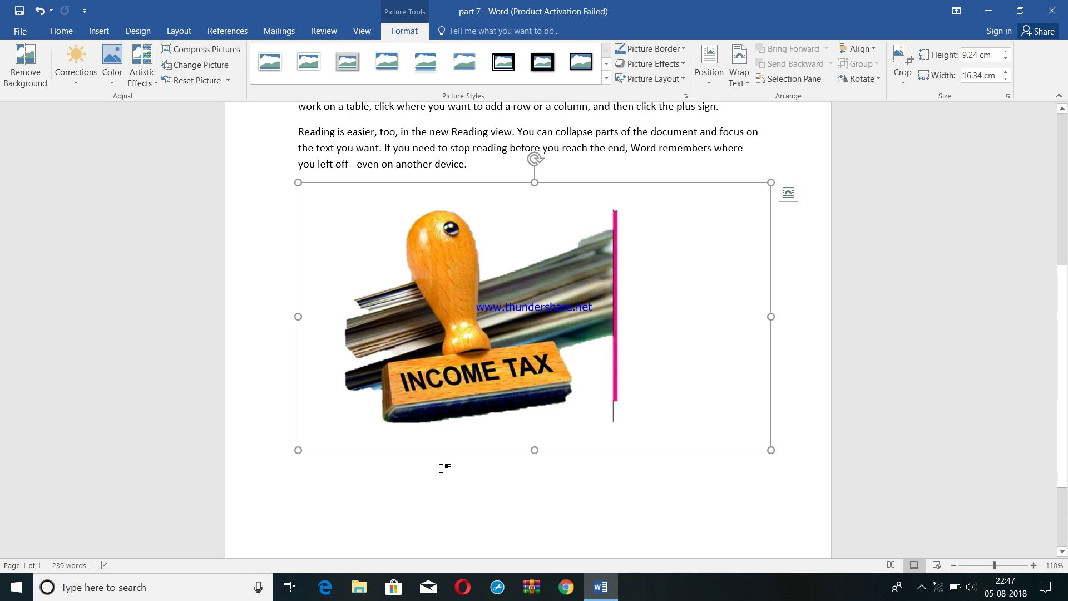
key(ctrl+z)
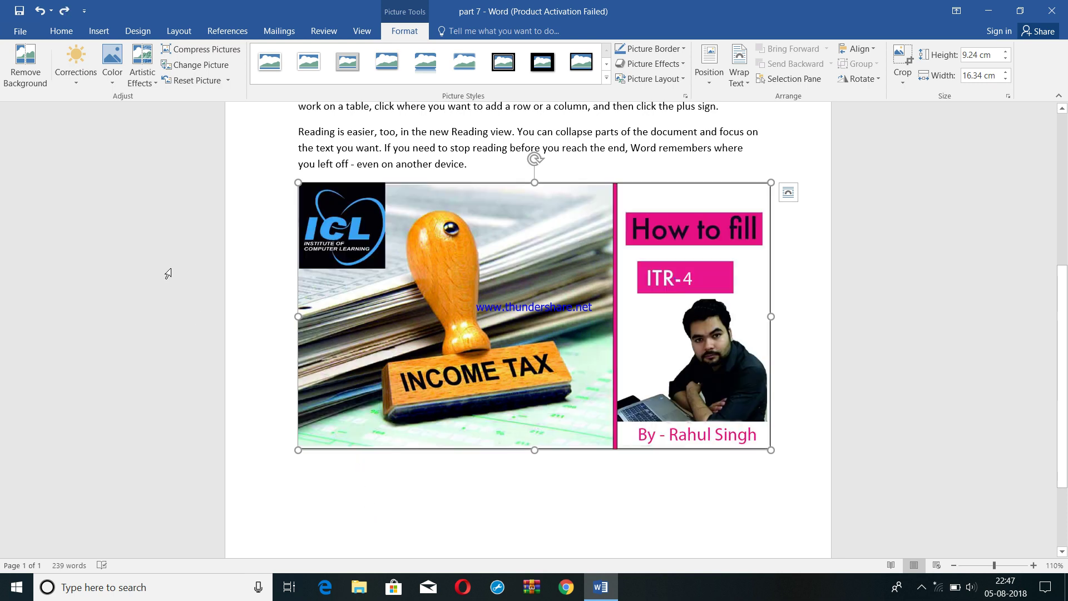
- Apply Brightness +40% Contrast +40%, an aqua recolour and no artistic effect to the picture
click(74, 83)
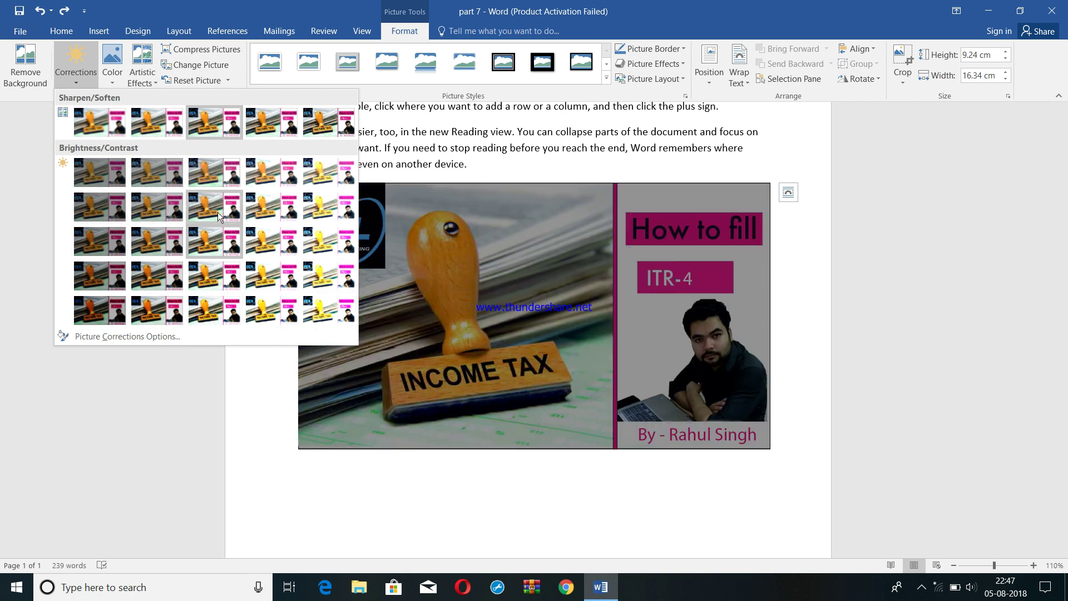
click(321, 309)
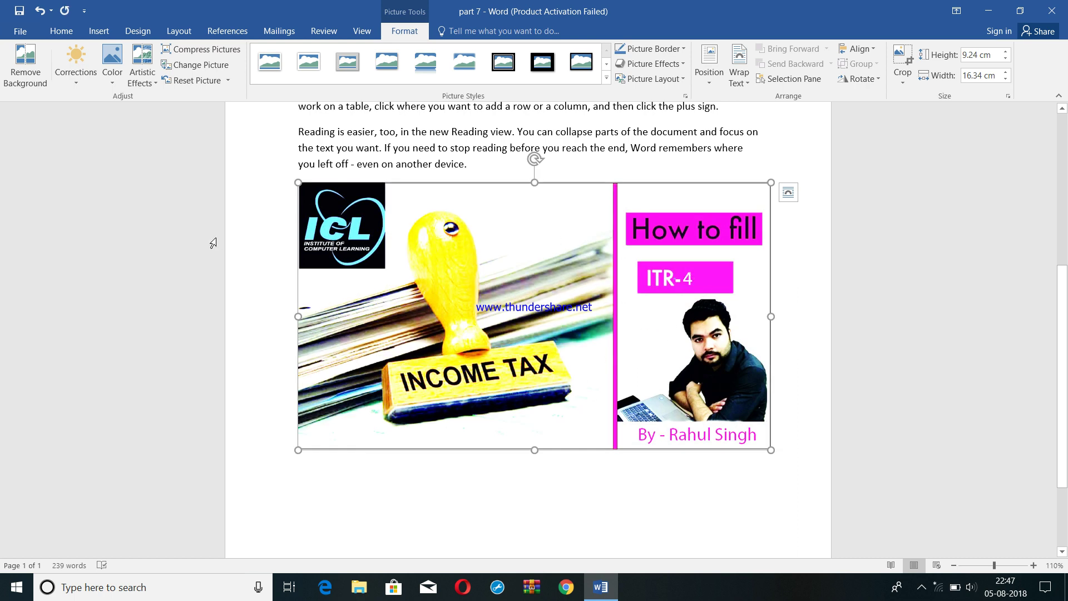
click(114, 84)
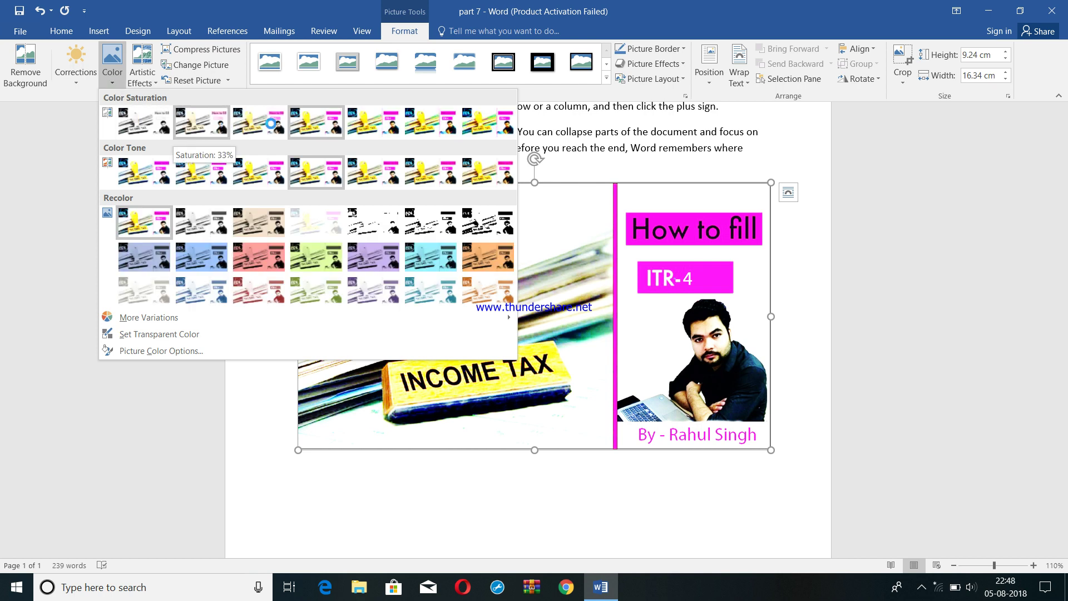
click(452, 259)
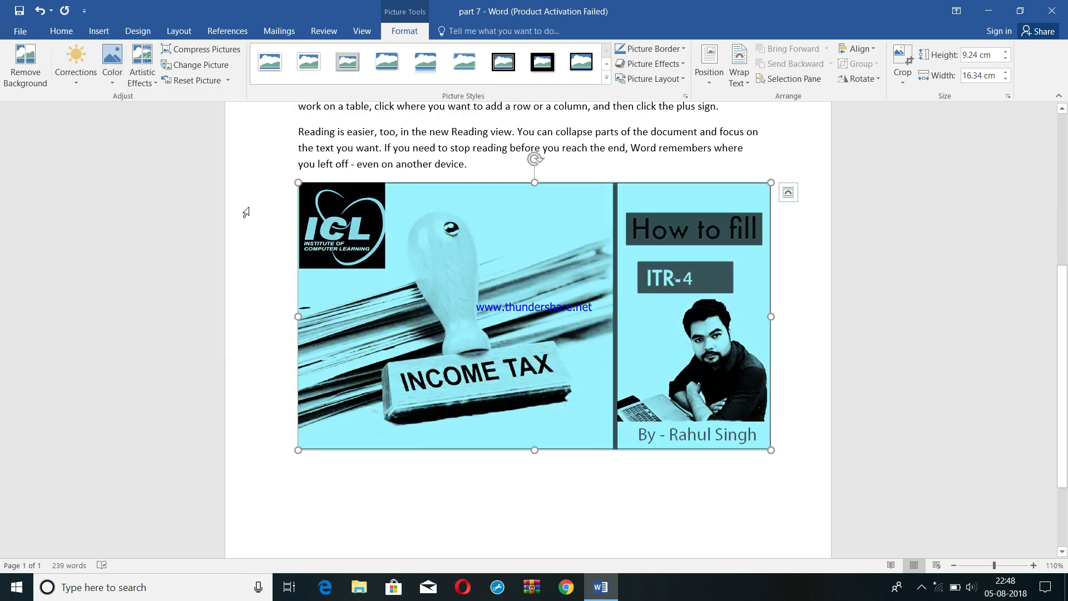
click(150, 83)
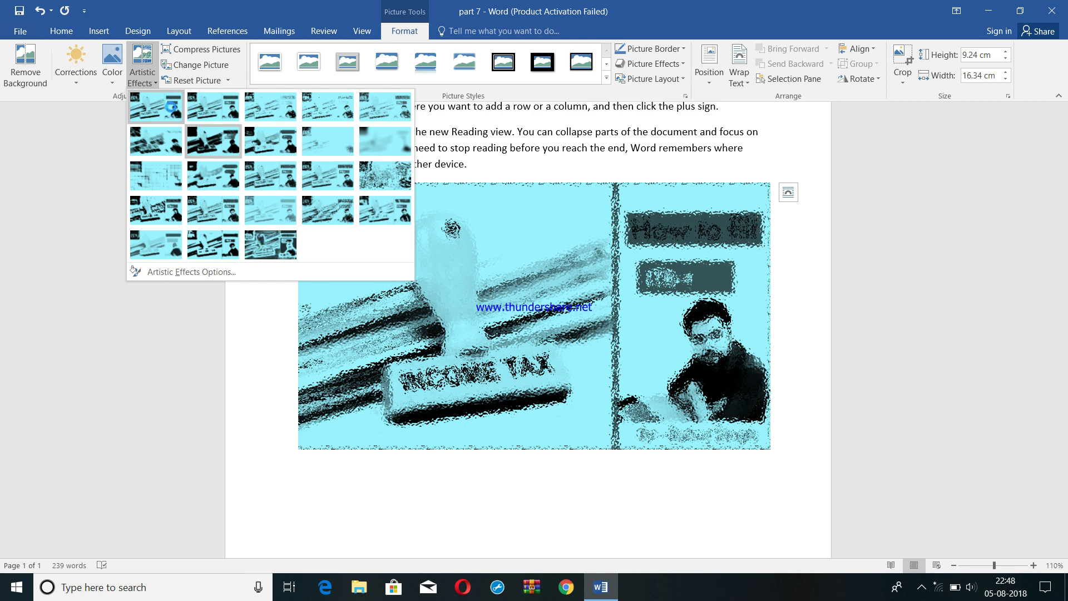
click(172, 106)
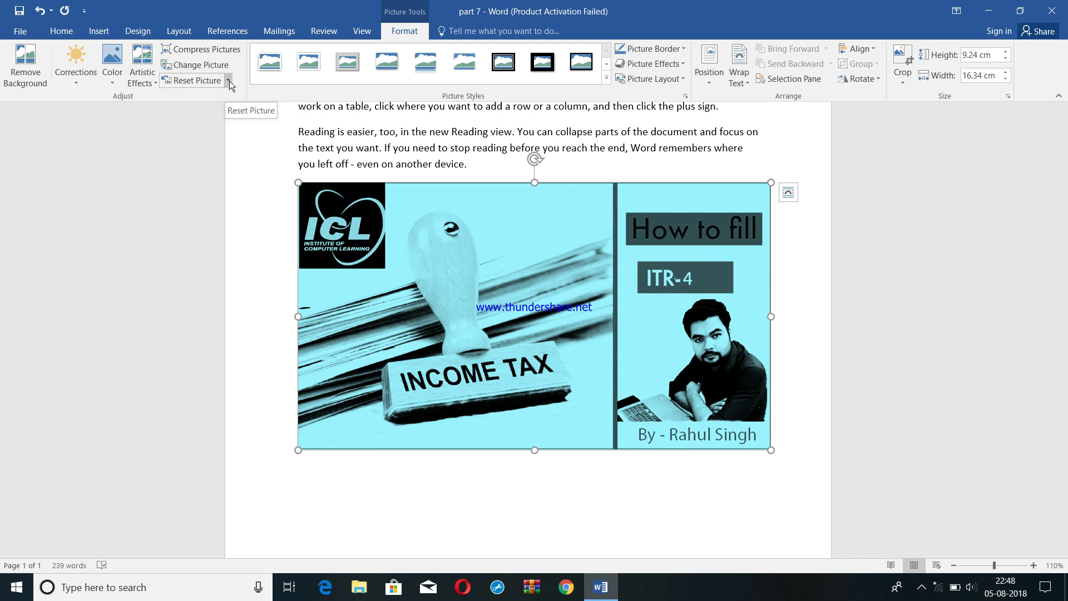
- Reset the picture, apply the Bevel Perspective picture style, and give it a red border
click(195, 80)
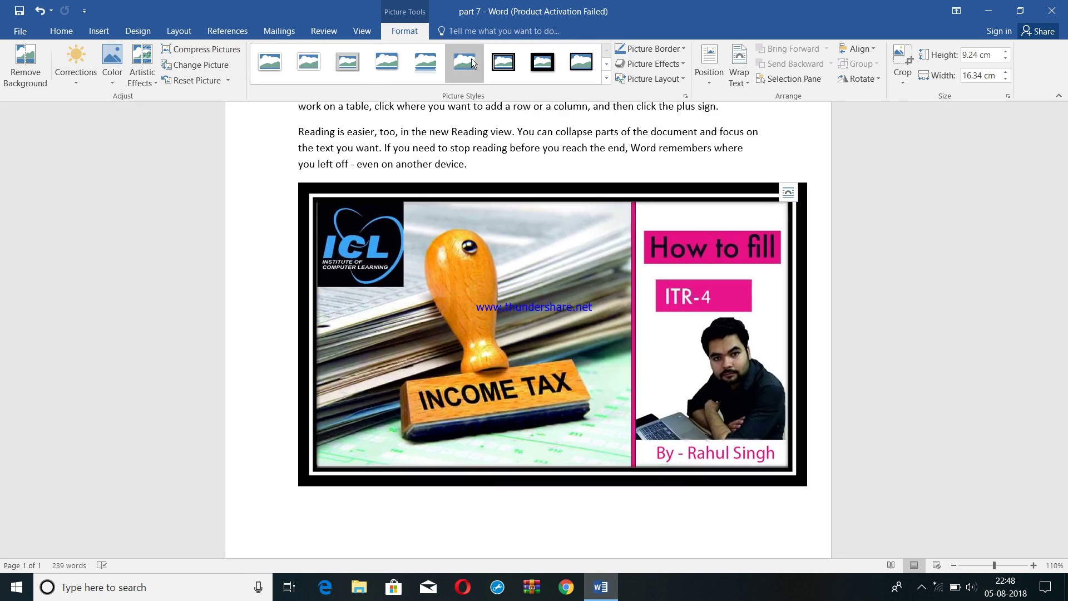
click(606, 77)
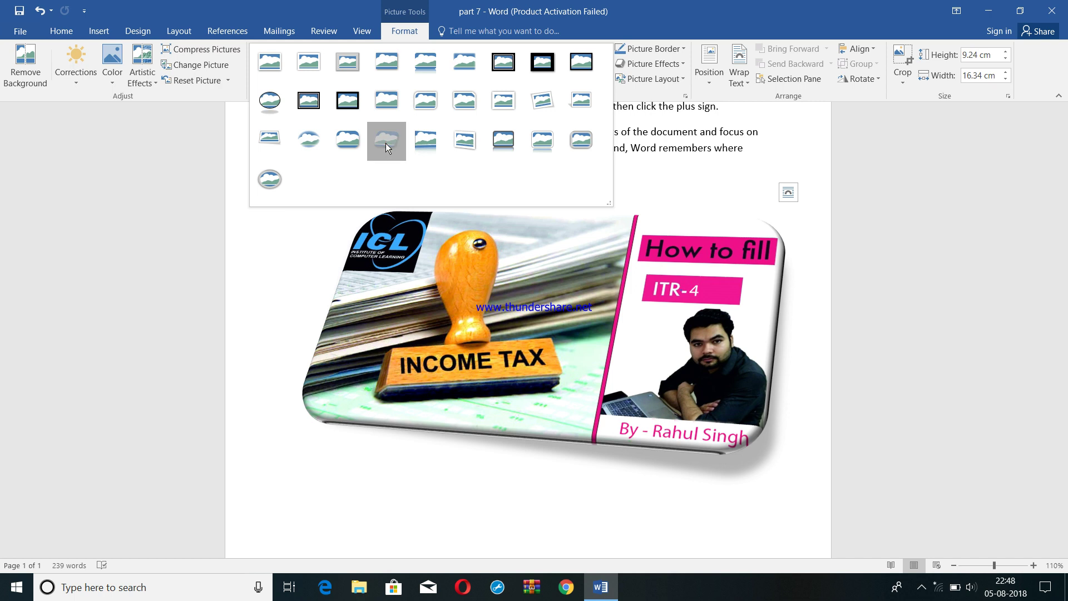
click(388, 145)
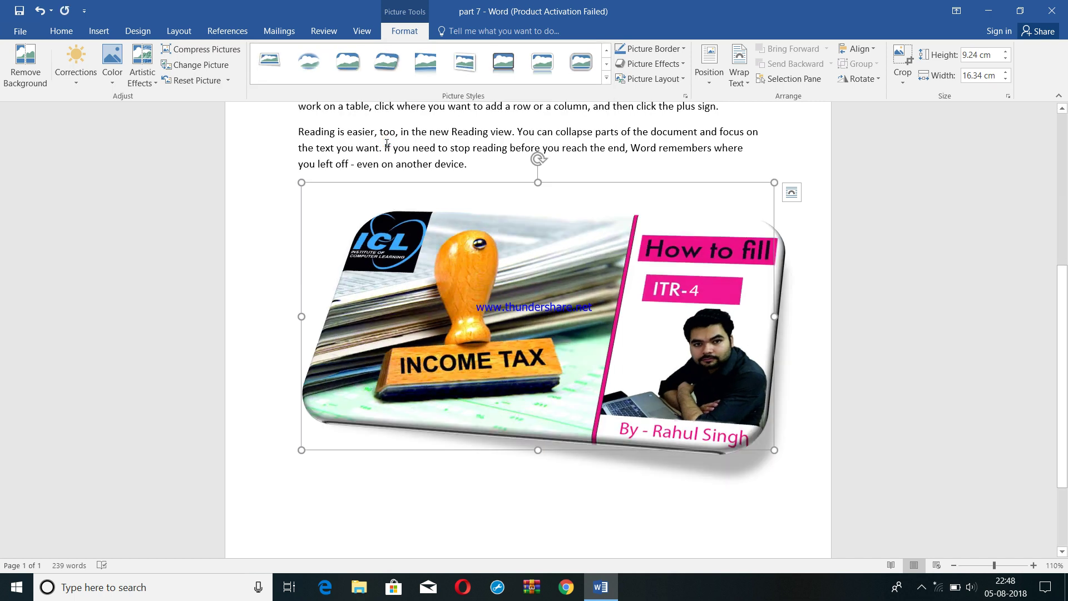
click(683, 49)
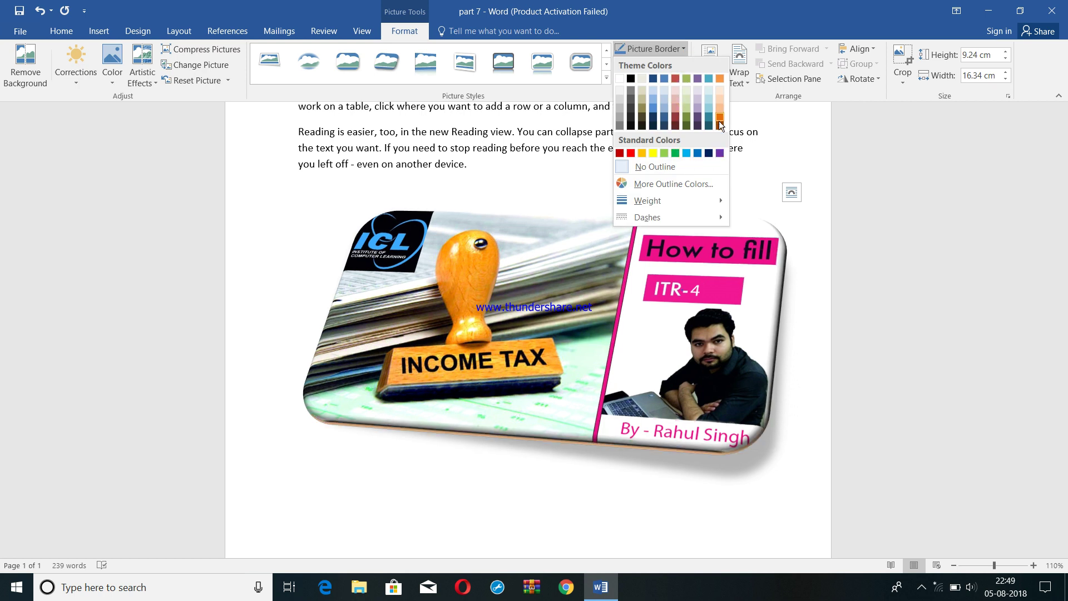
click(631, 154)
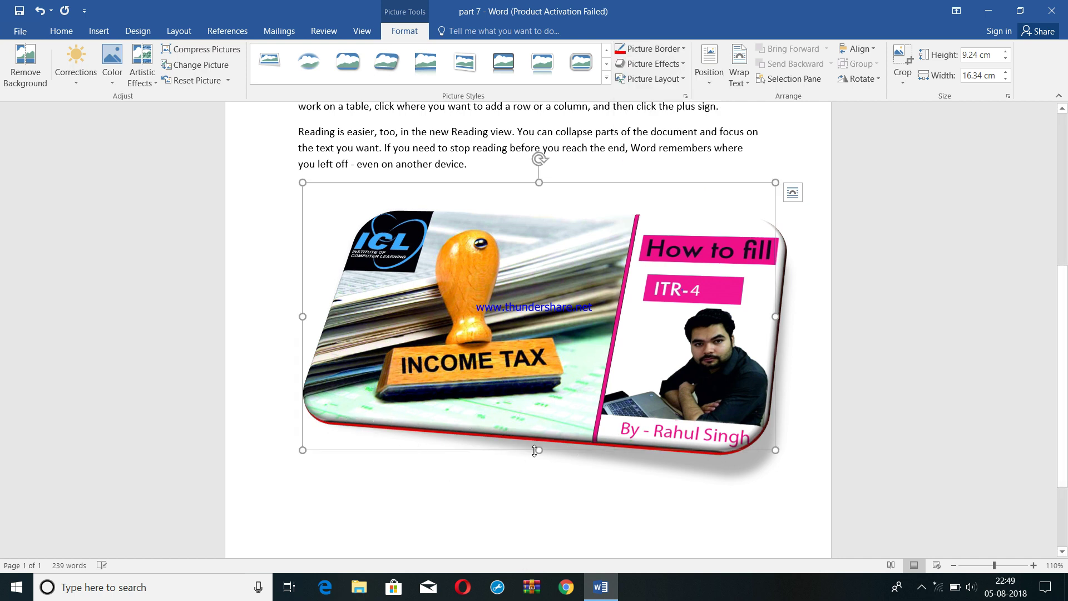
- Add a bevel effect and a Perspective 3-D rotation to the picture
click(684, 64)
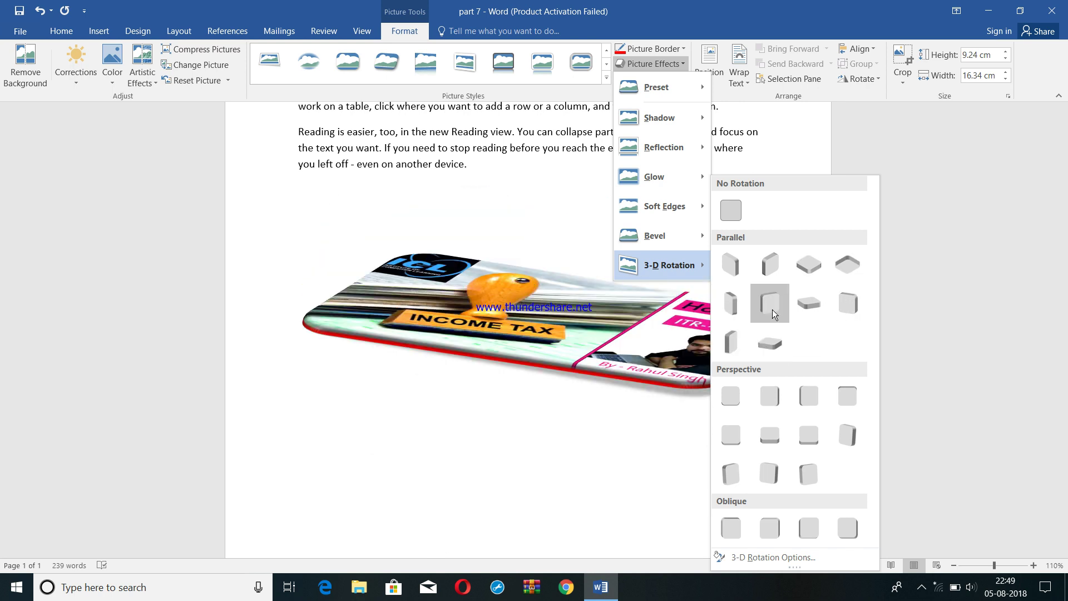
mouse_move(655, 235)
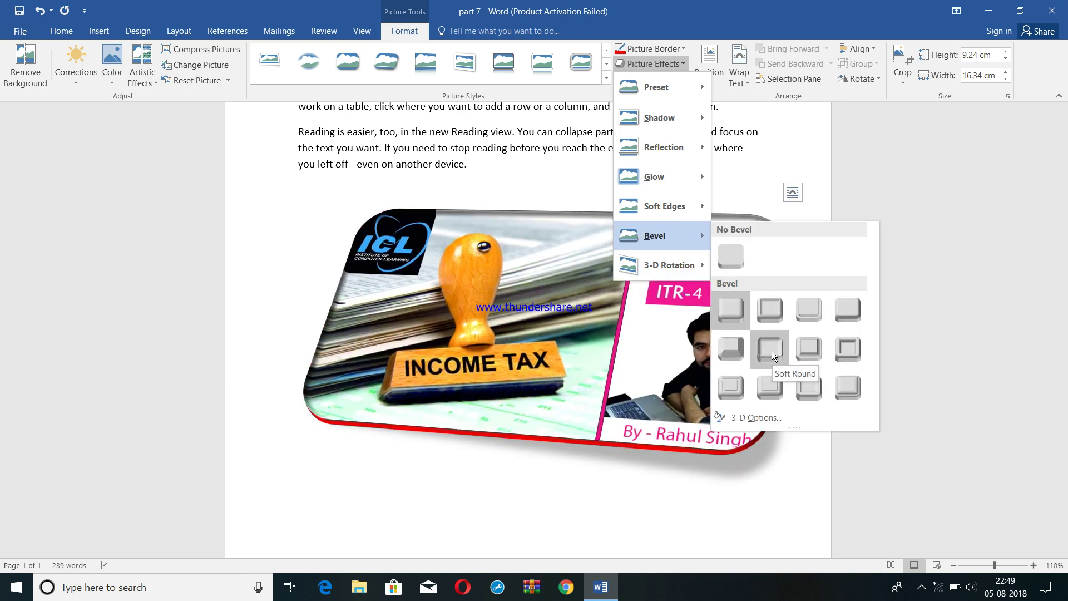
click(728, 357)
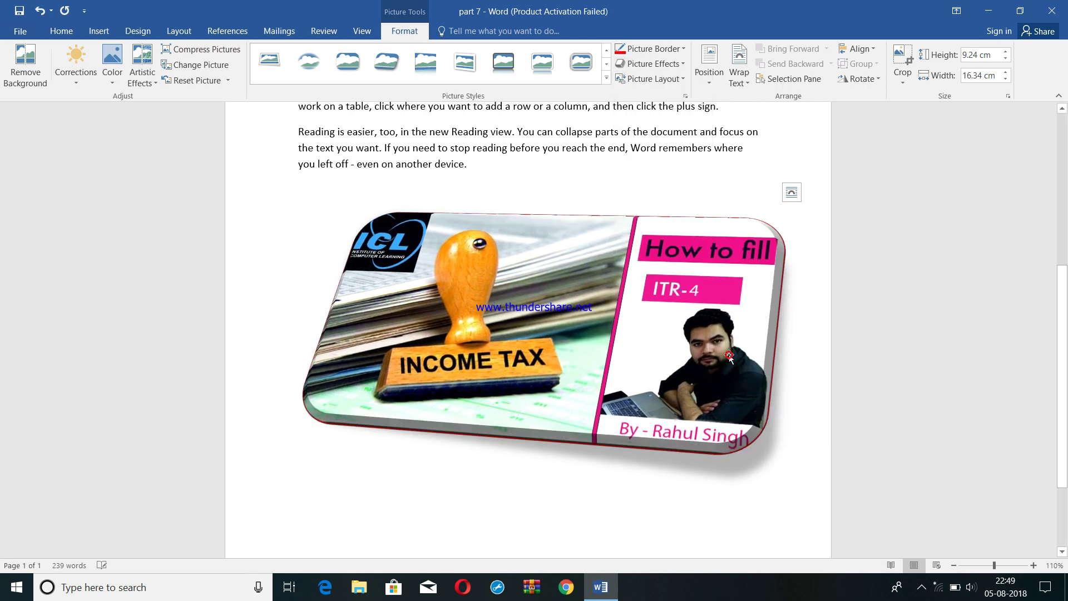
click(678, 64)
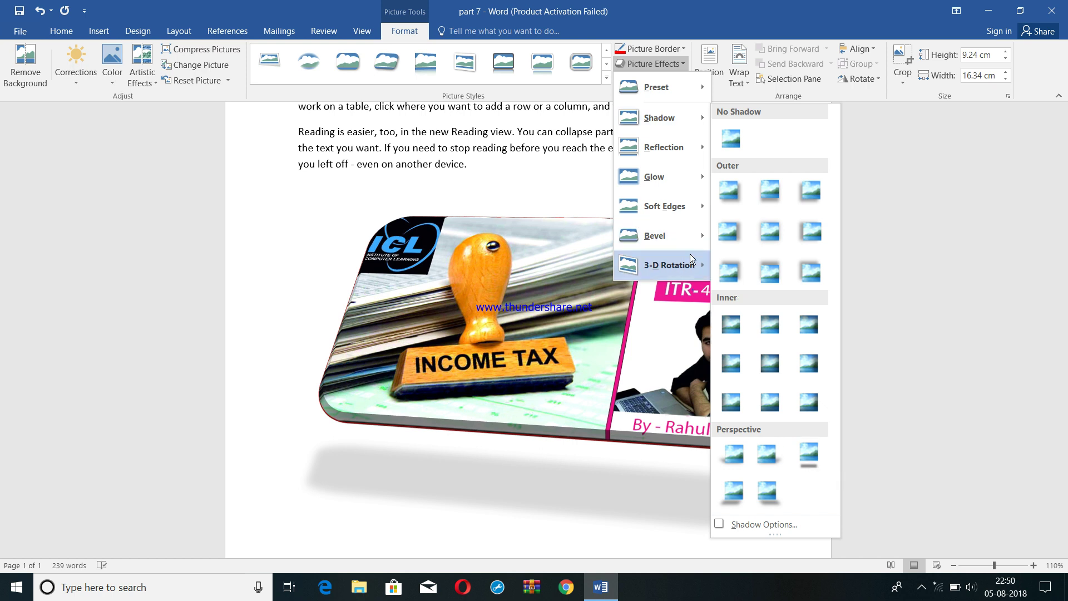
mouse_move(668, 265)
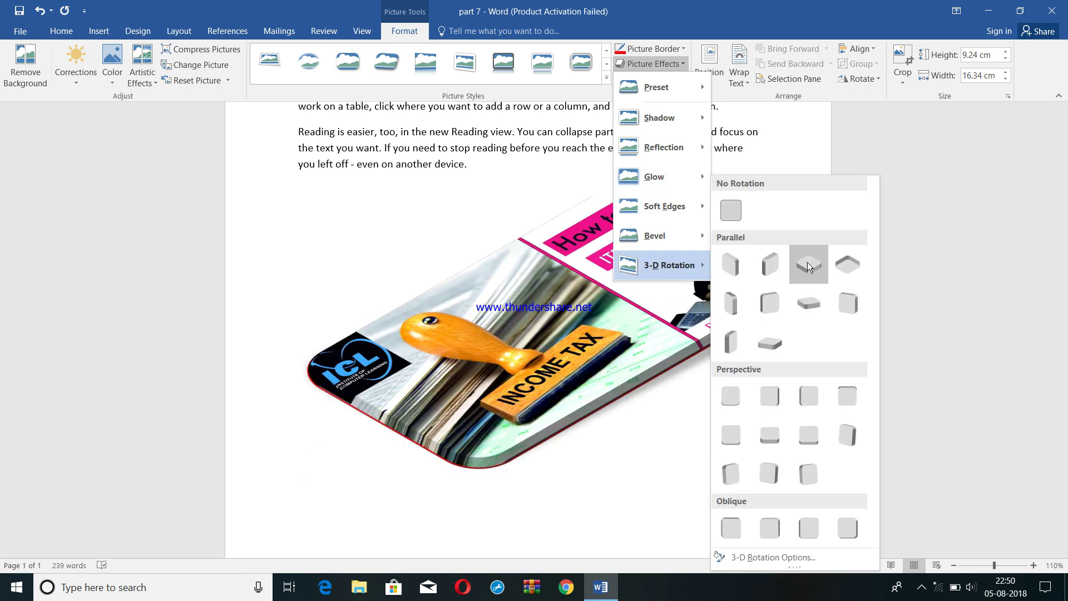
click(774, 435)
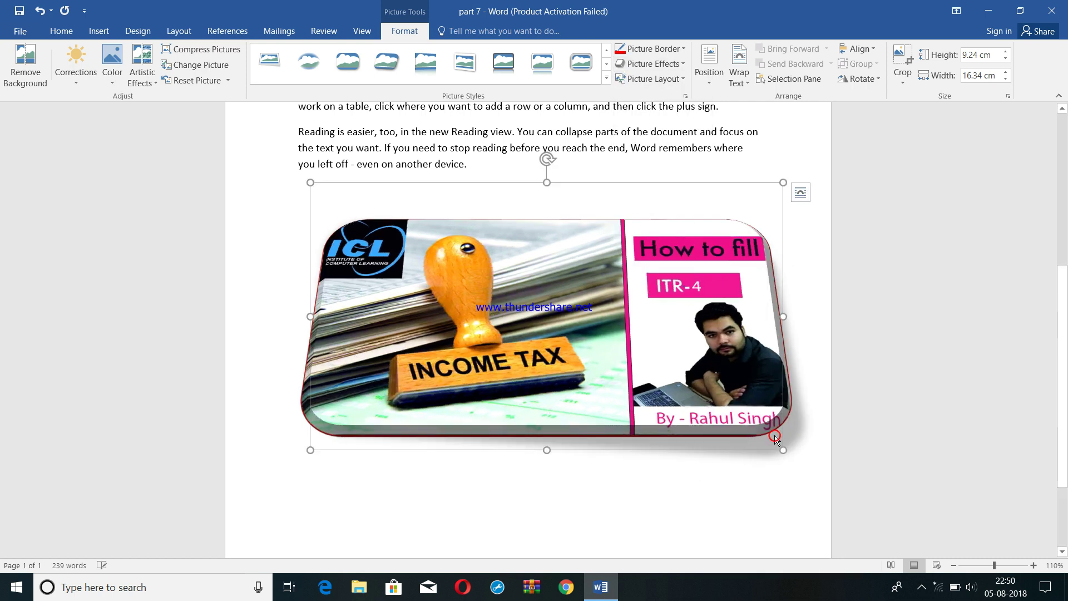
click(685, 80)
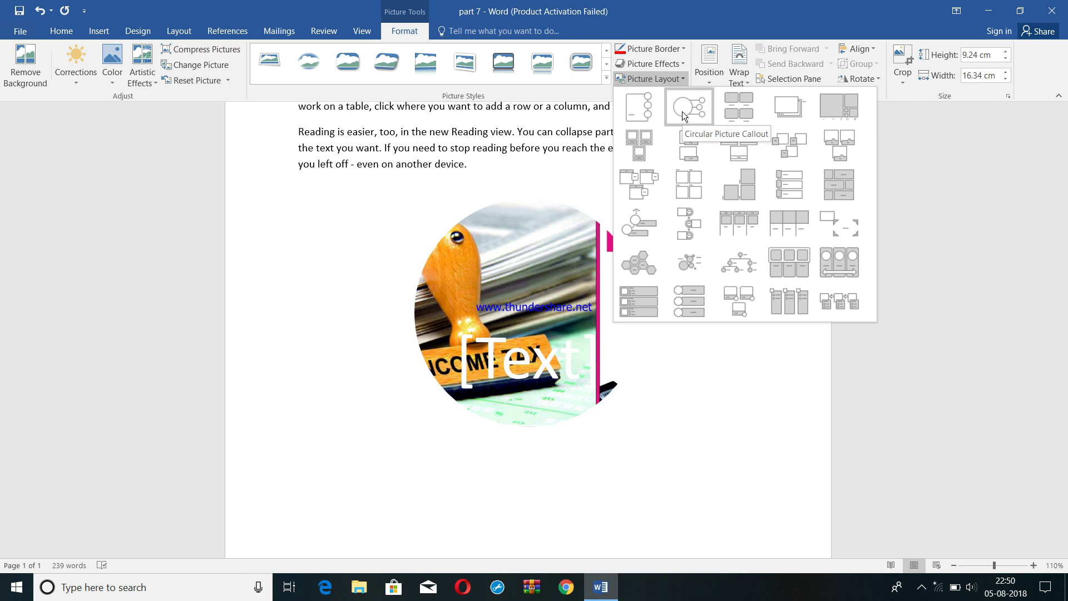
click(792, 108)
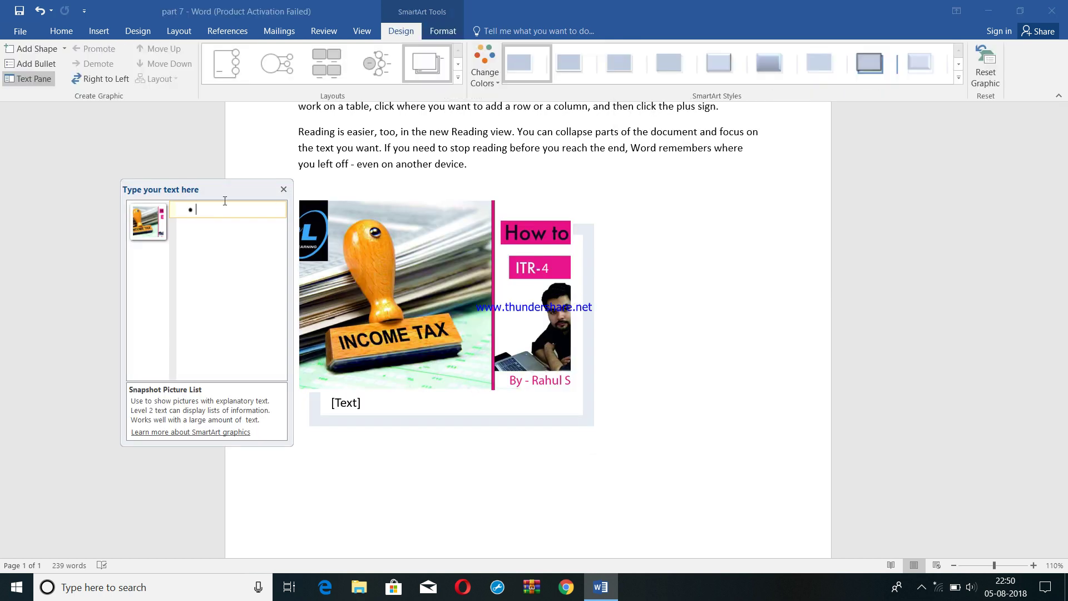
key(ctrl+z)
click(691, 321)
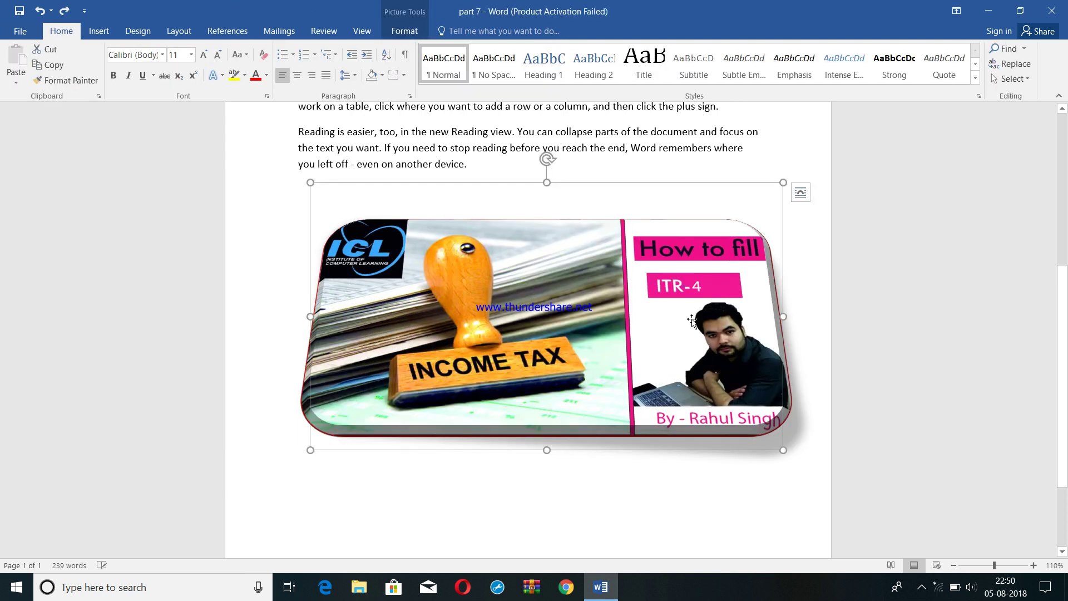
click(405, 31)
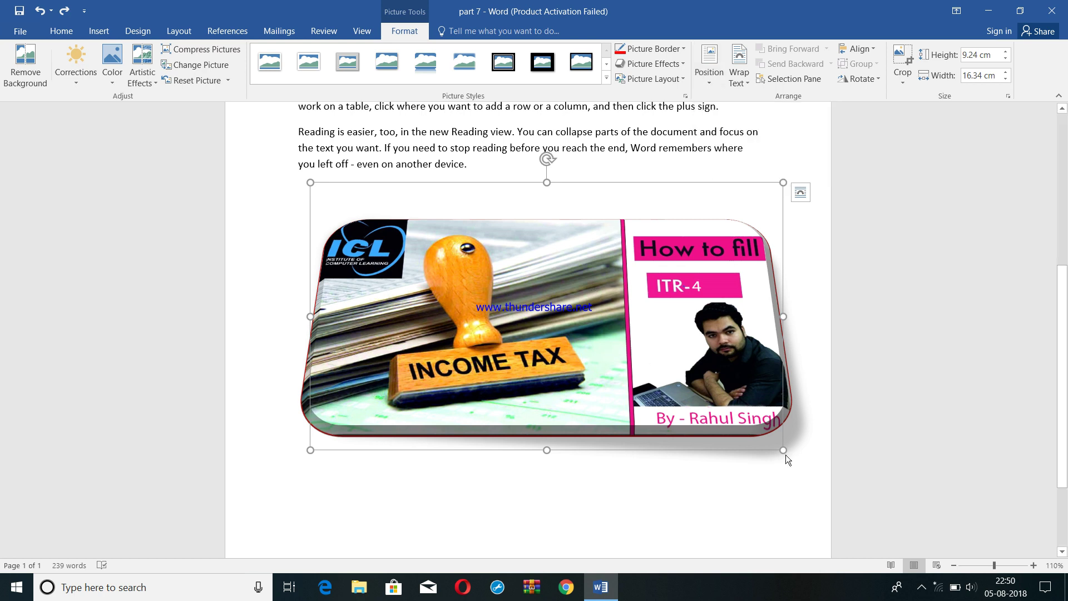
- Shrink the picture to 4.07 × 7.2 cm and bring up its Position choices
drag(784, 451, 550, 322)
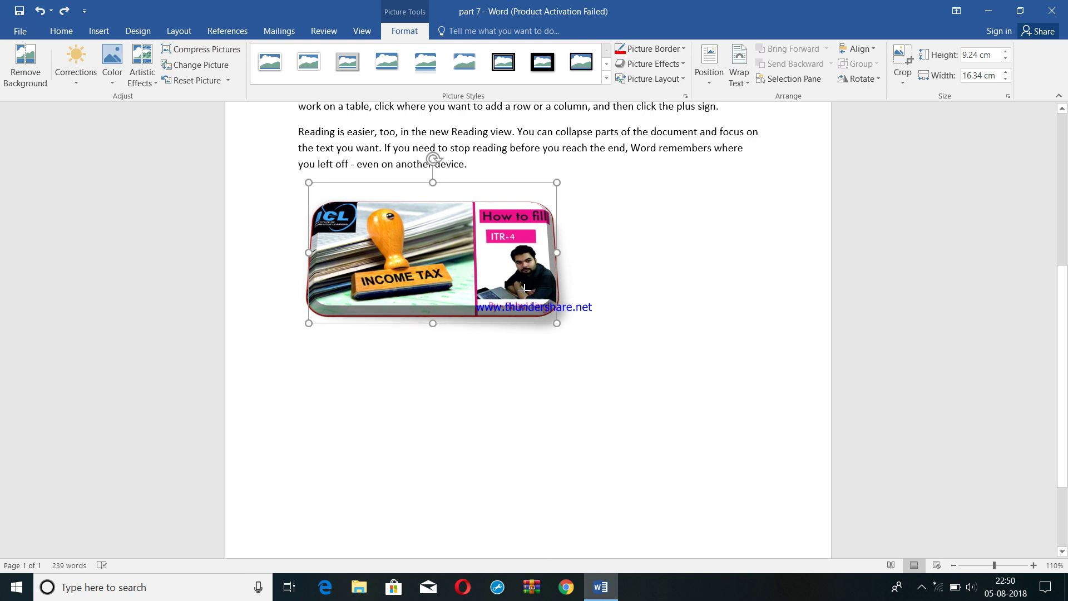
drag(551, 321, 518, 287)
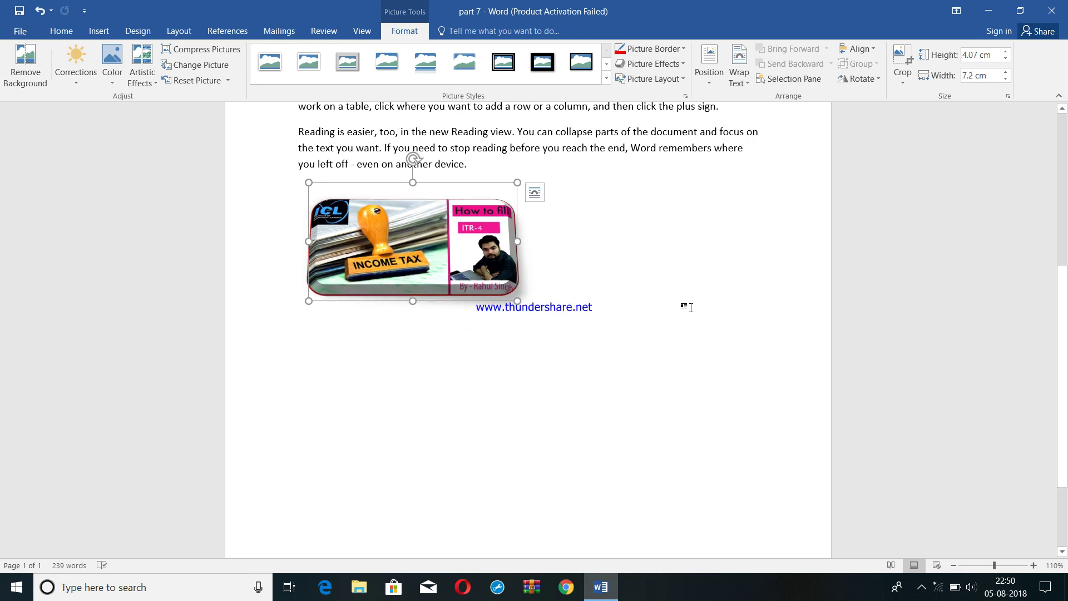
click(710, 83)
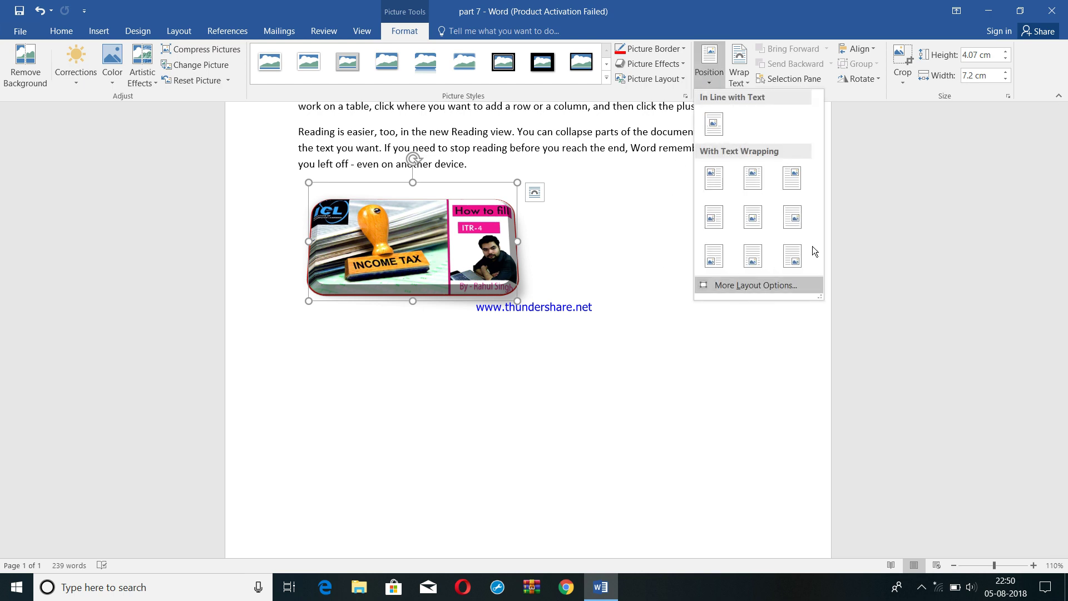
- Position the picture top centre with text wrapping and enlarge it to 5.06 × 8.95 cm
click(714, 181)
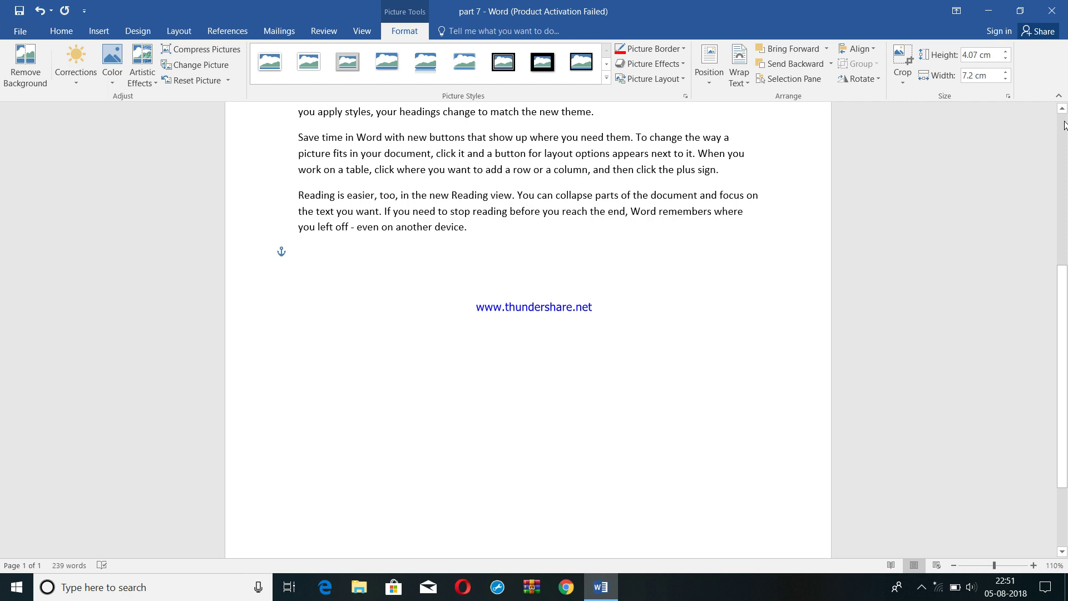
scroll(1060, 134, up, 6)
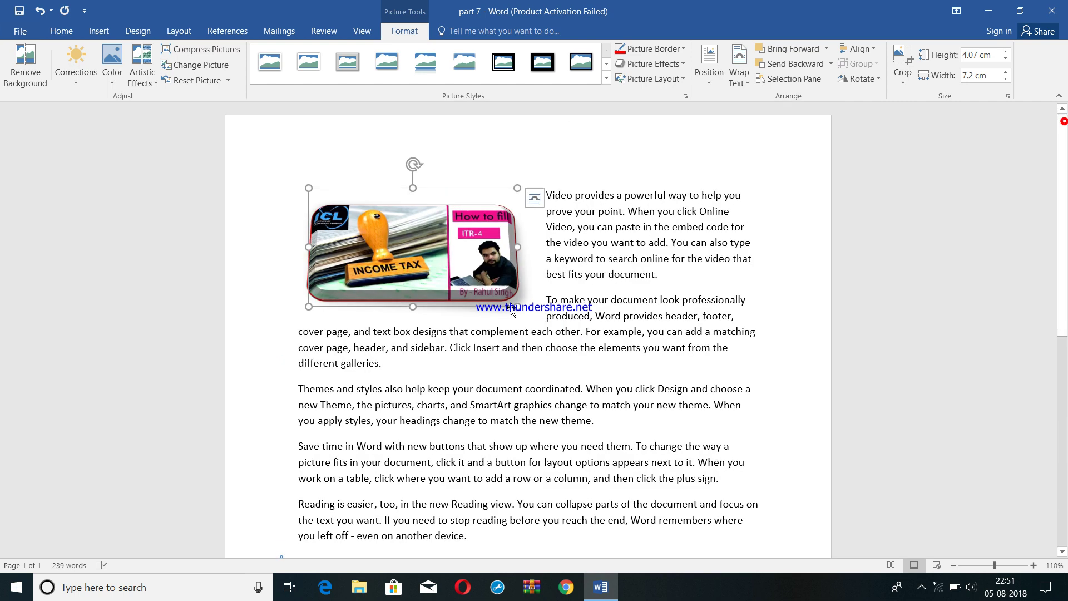
drag(516, 305, 454, 282)
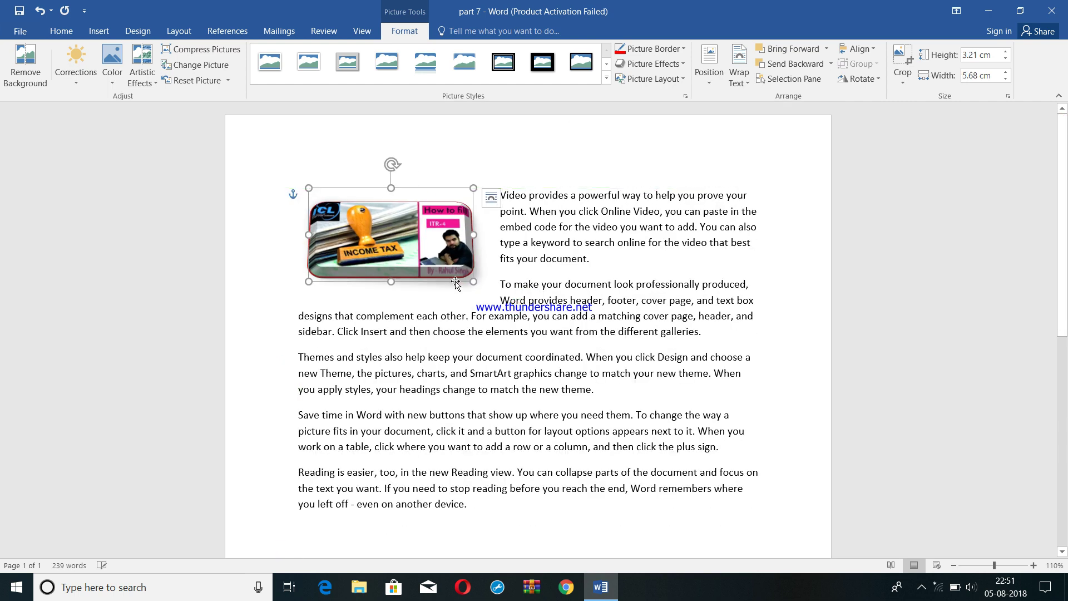
click(709, 82)
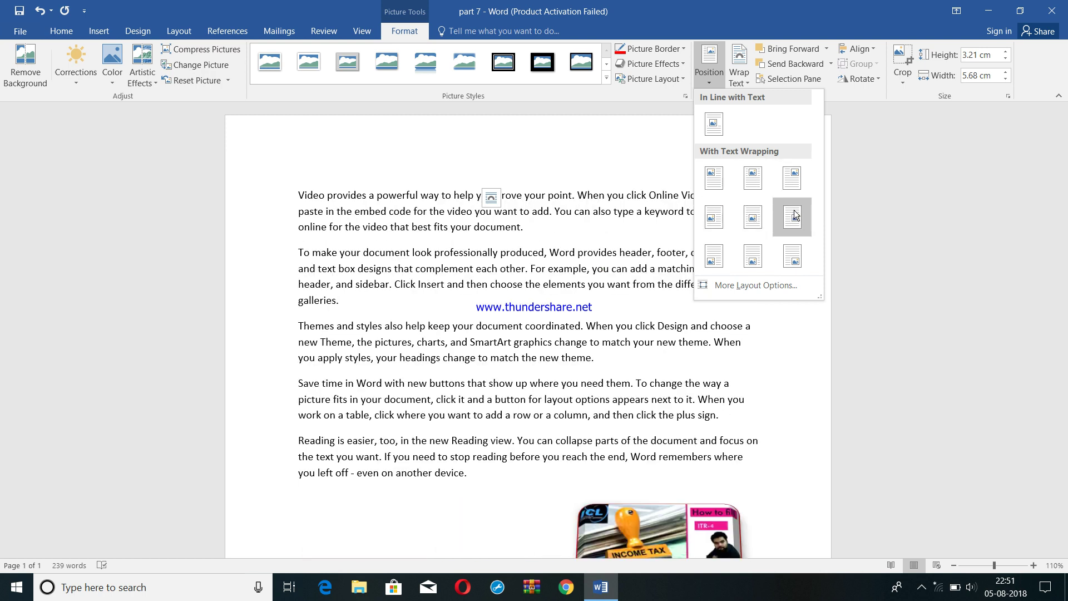
click(750, 179)
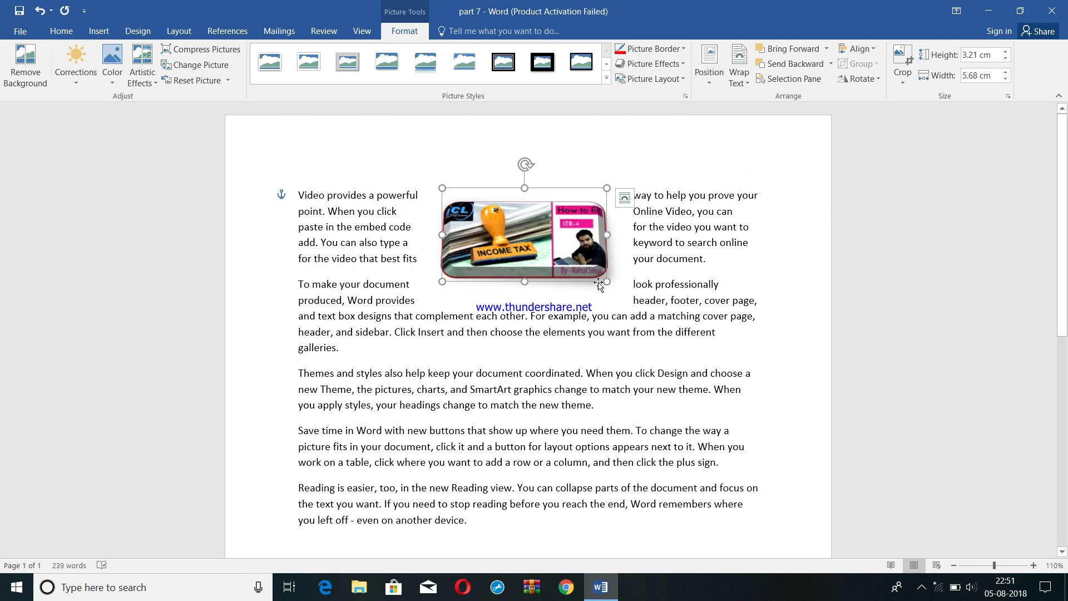
drag(606, 280, 702, 334)
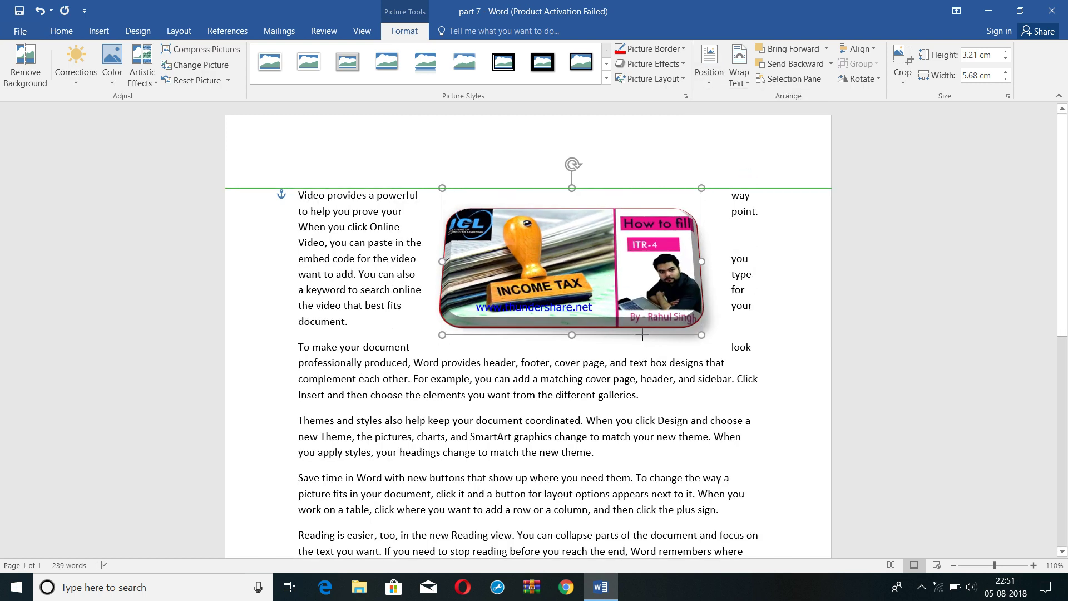
- Set the picture's text wrapping to Square
click(747, 88)
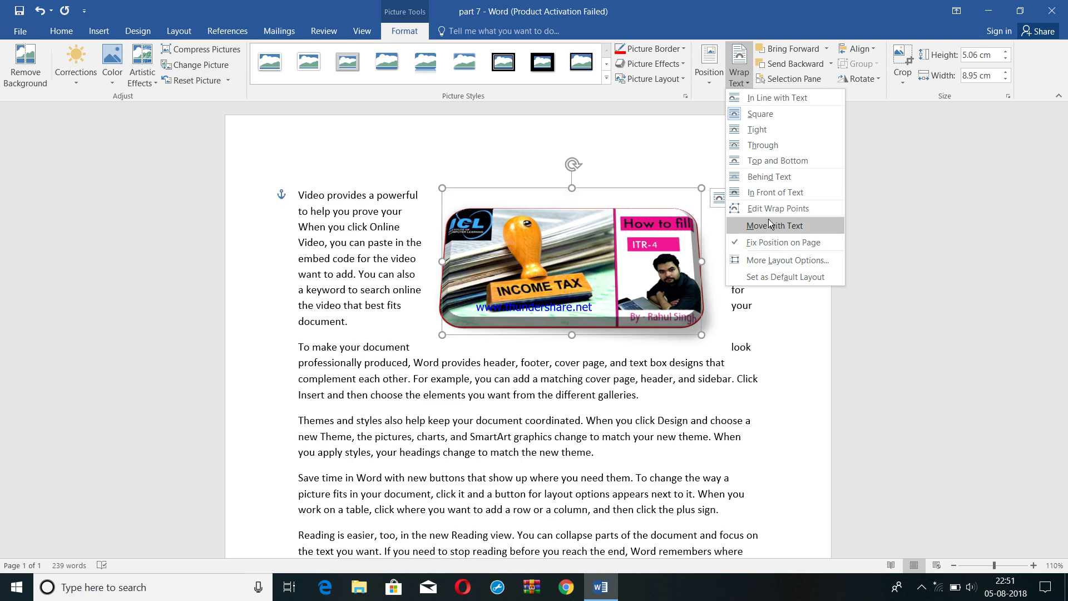
click(759, 114)
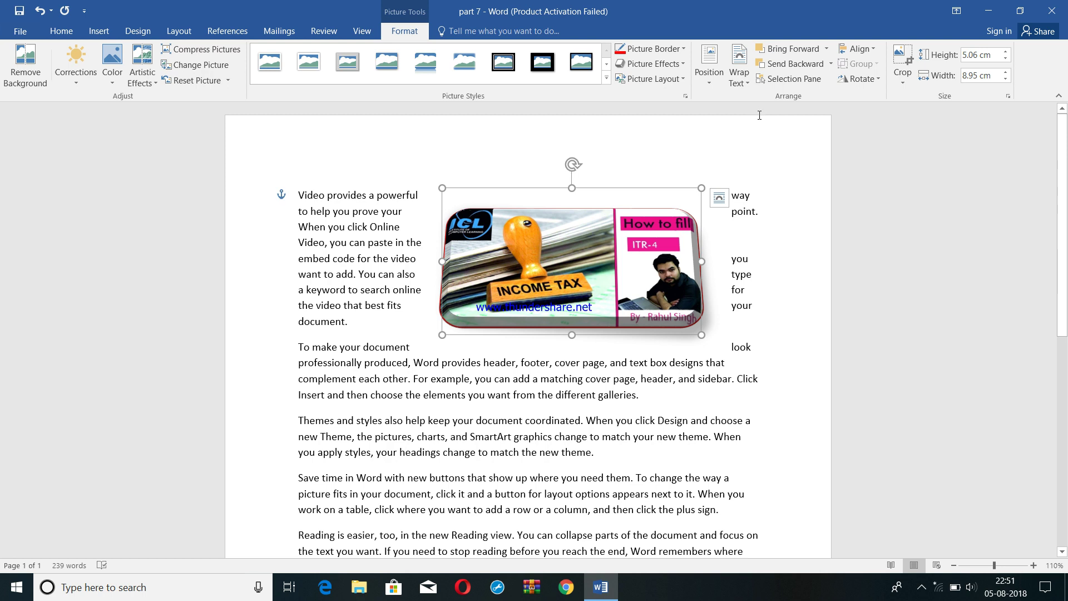
click(877, 84)
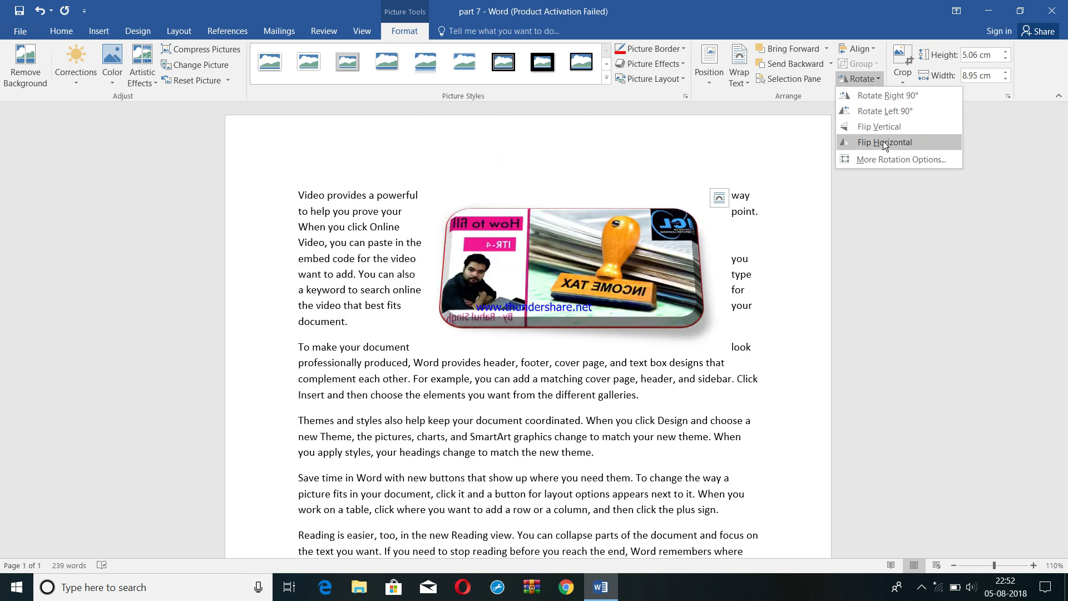
click(882, 141)
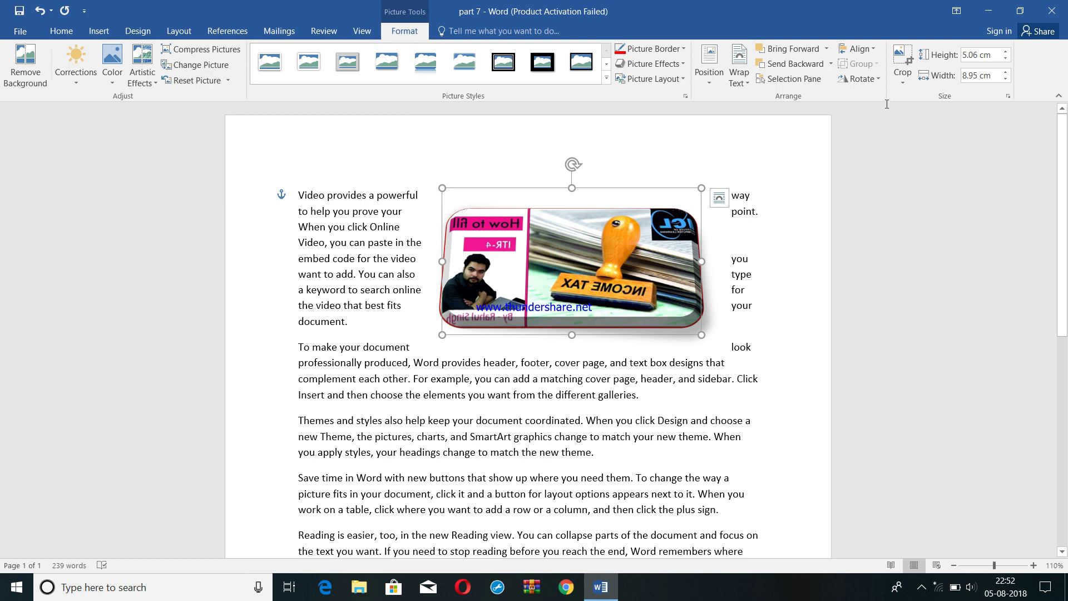
click(861, 79)
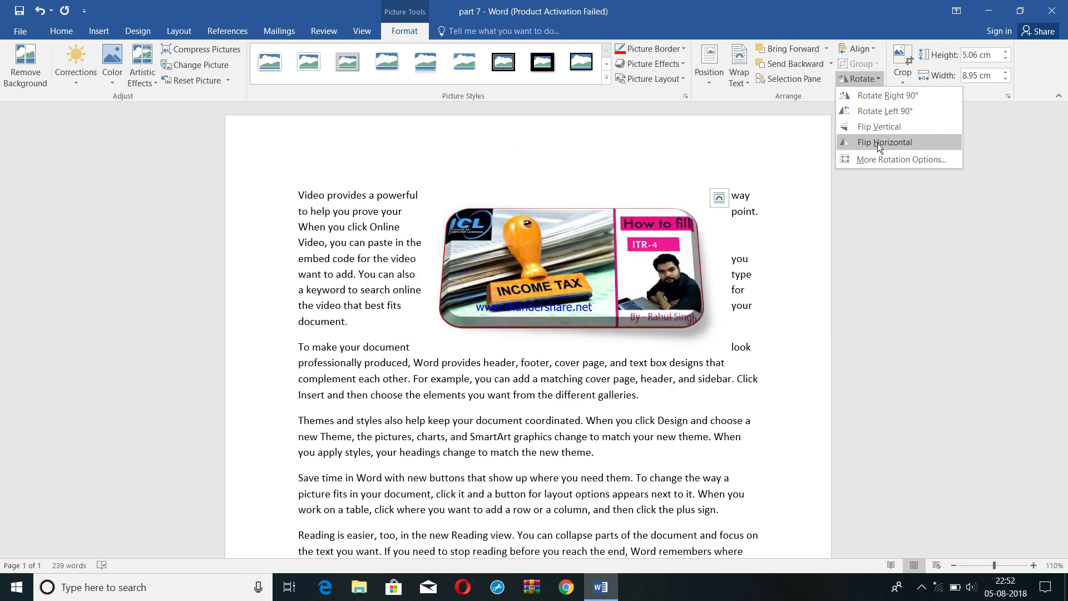
click(877, 142)
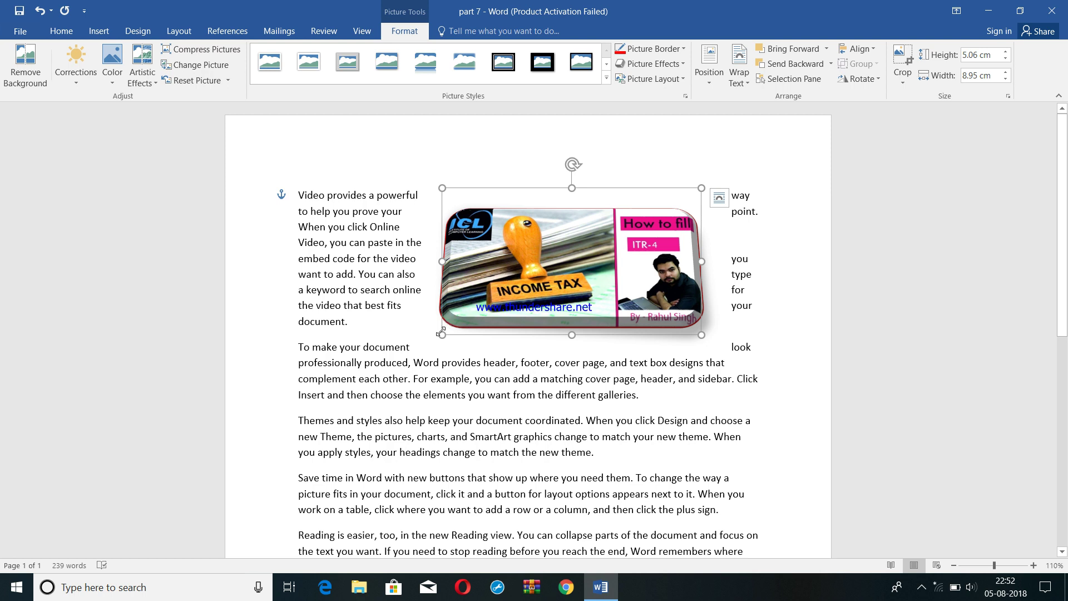
drag(442, 335, 360, 381)
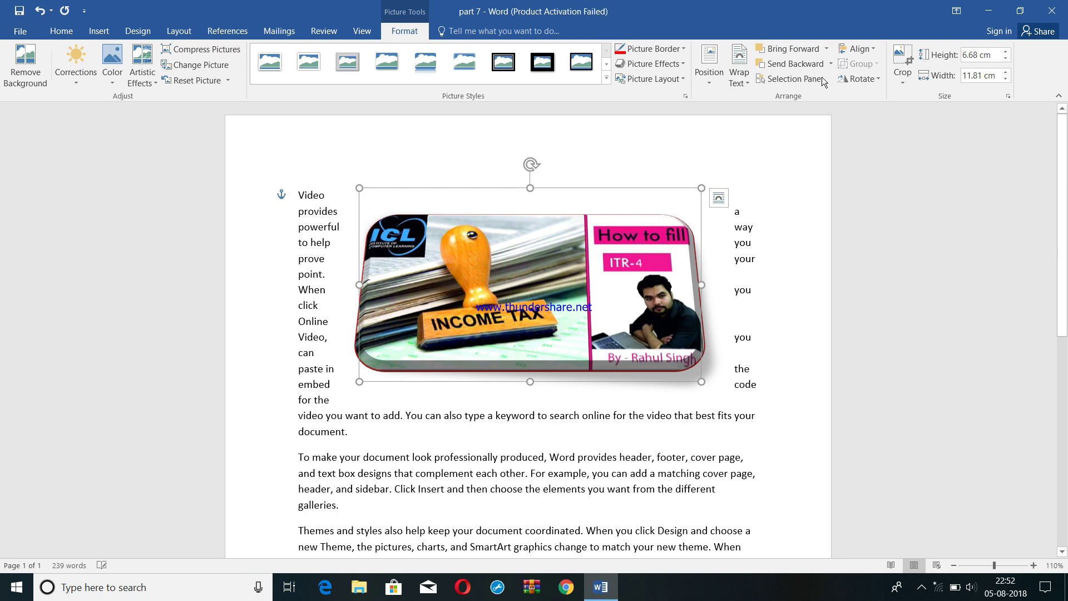
- Crop a little off the picture's top-right corner, leaving it 6.66 × 11.68 cm
click(903, 86)
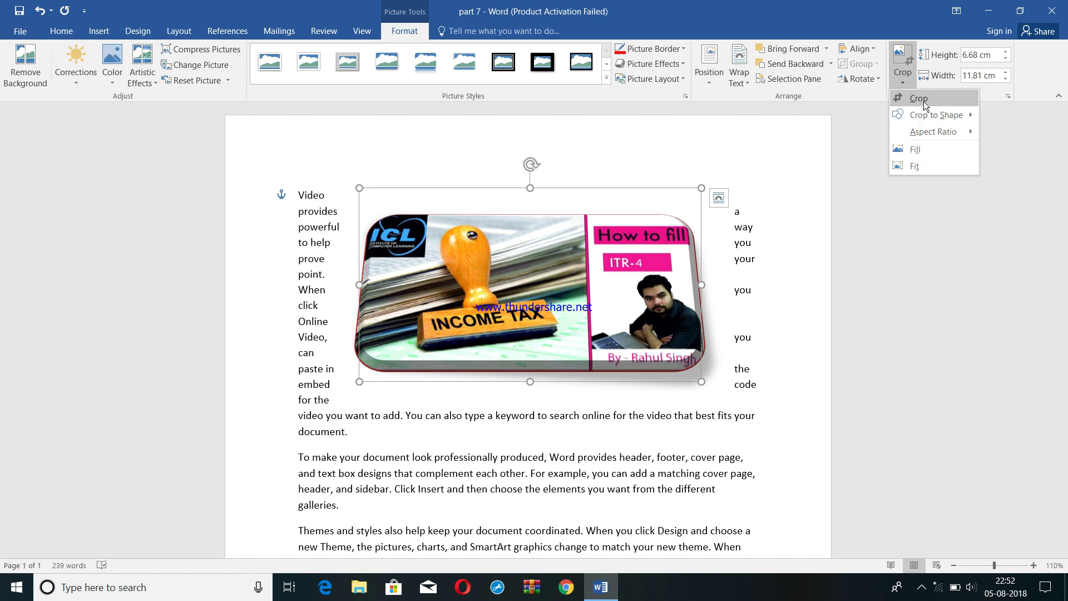
click(920, 99)
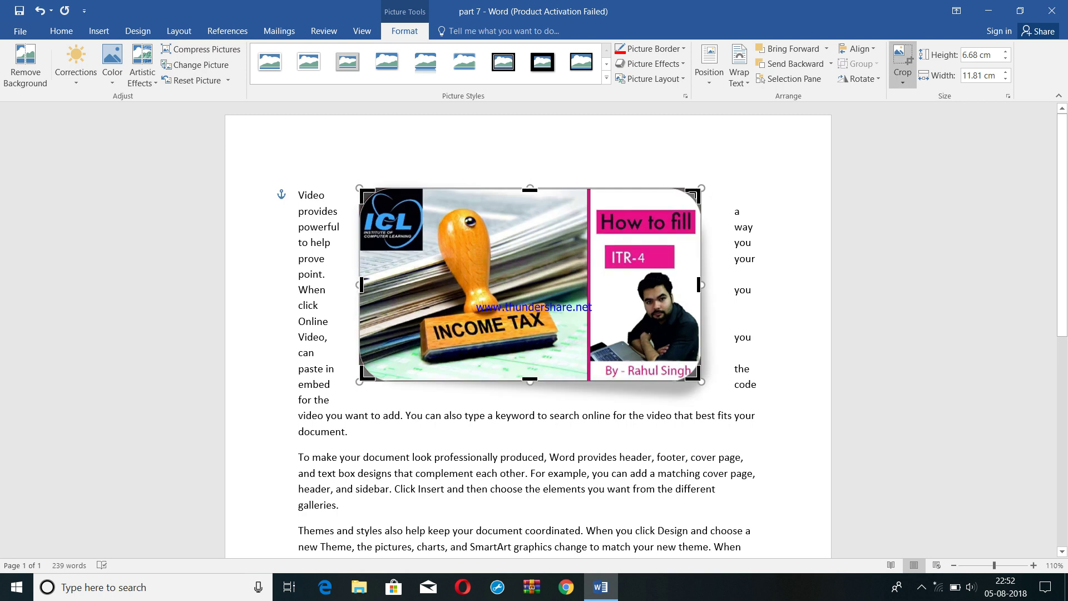
drag(693, 193, 694, 190)
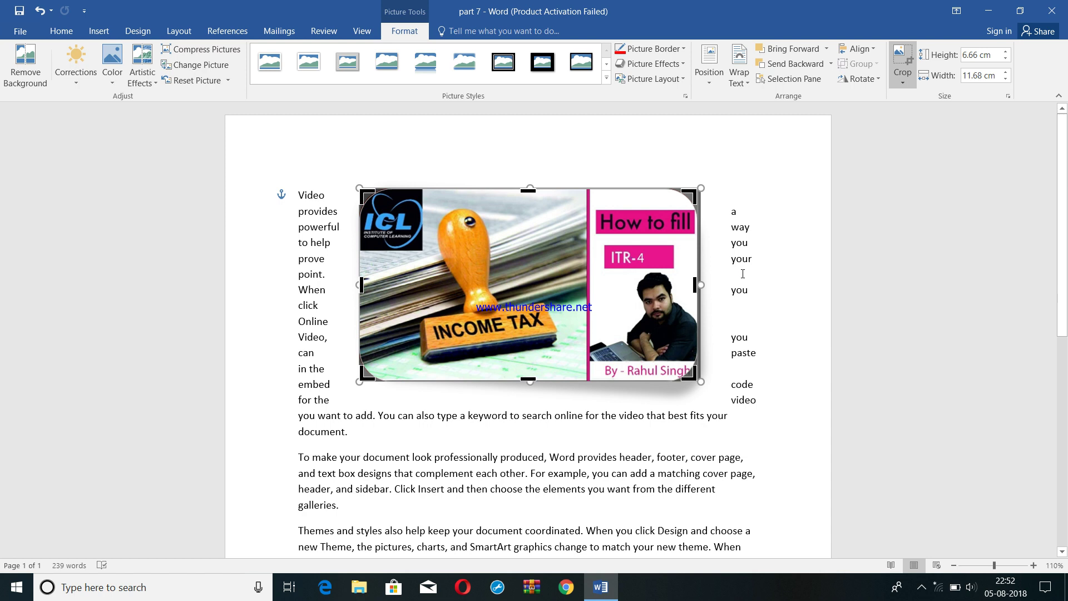
double_click(742, 274)
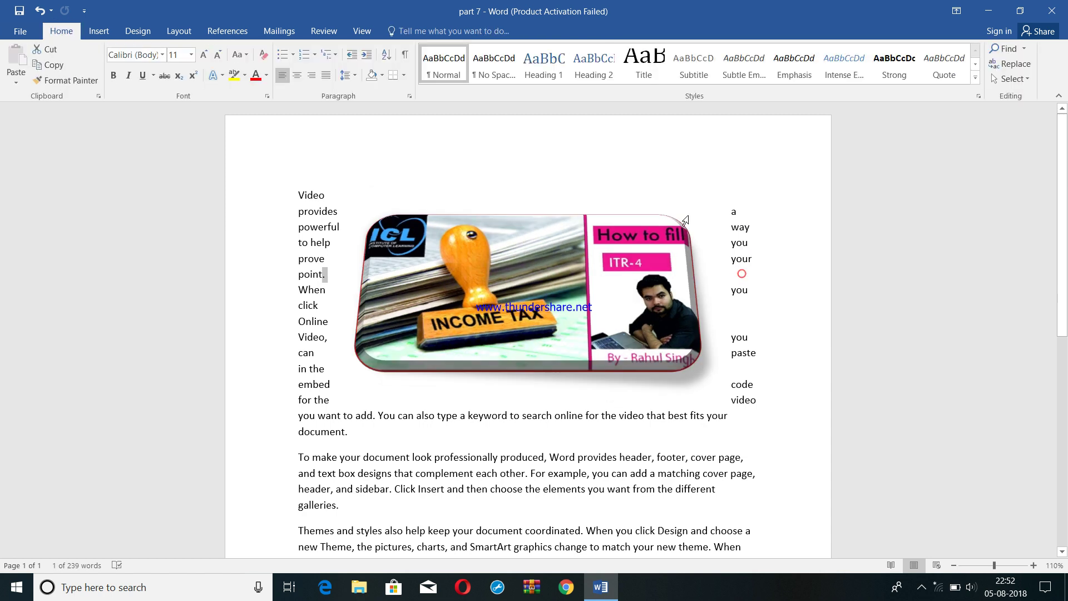
click(513, 276)
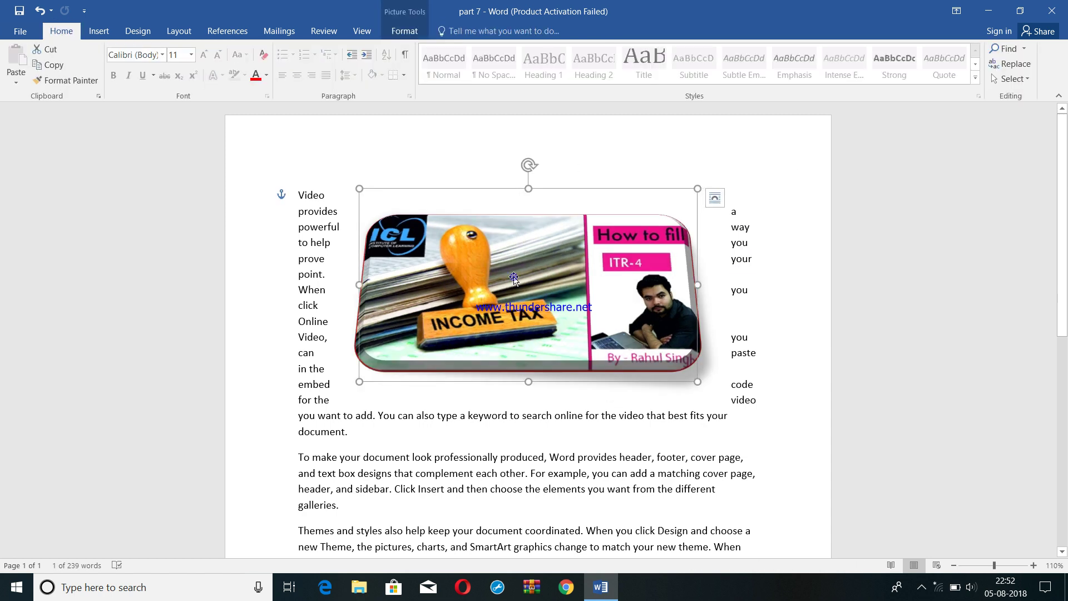
click(406, 32)
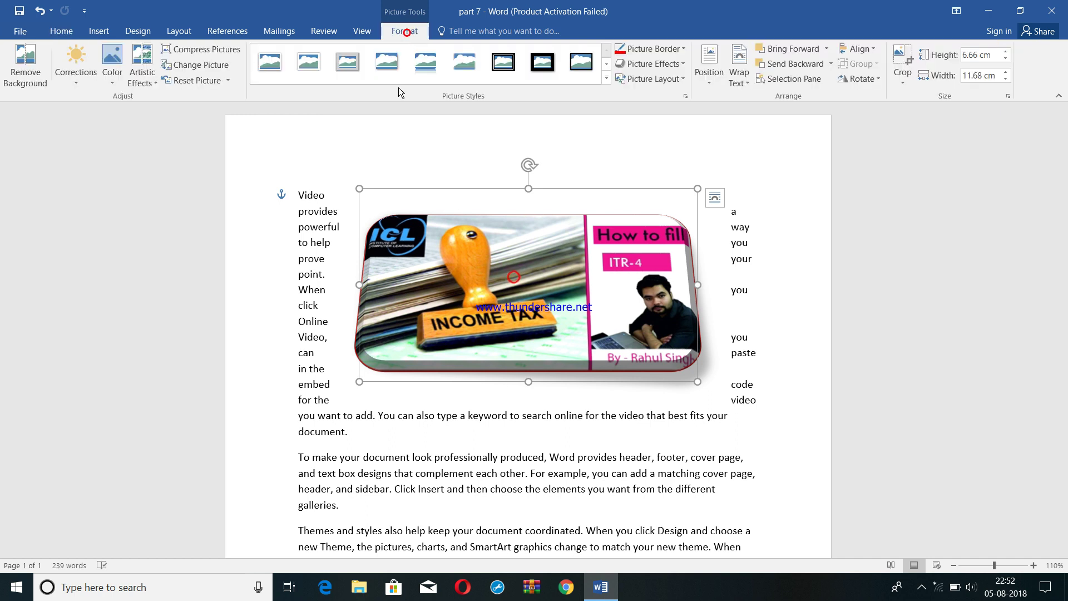
click(902, 83)
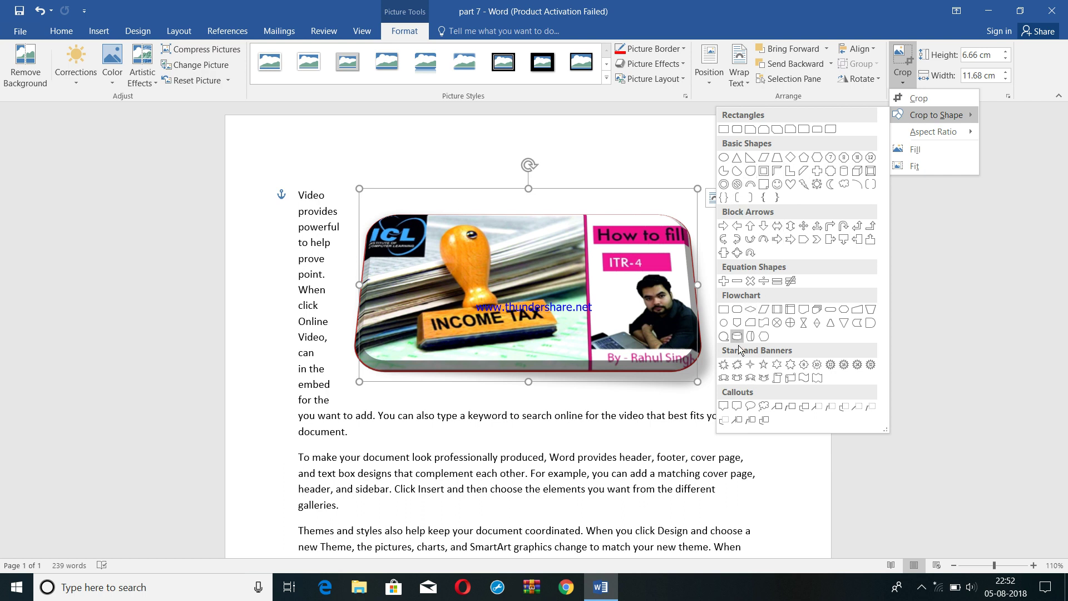
- Crop the picture to the Horizontal Scroll banner shape
click(791, 378)
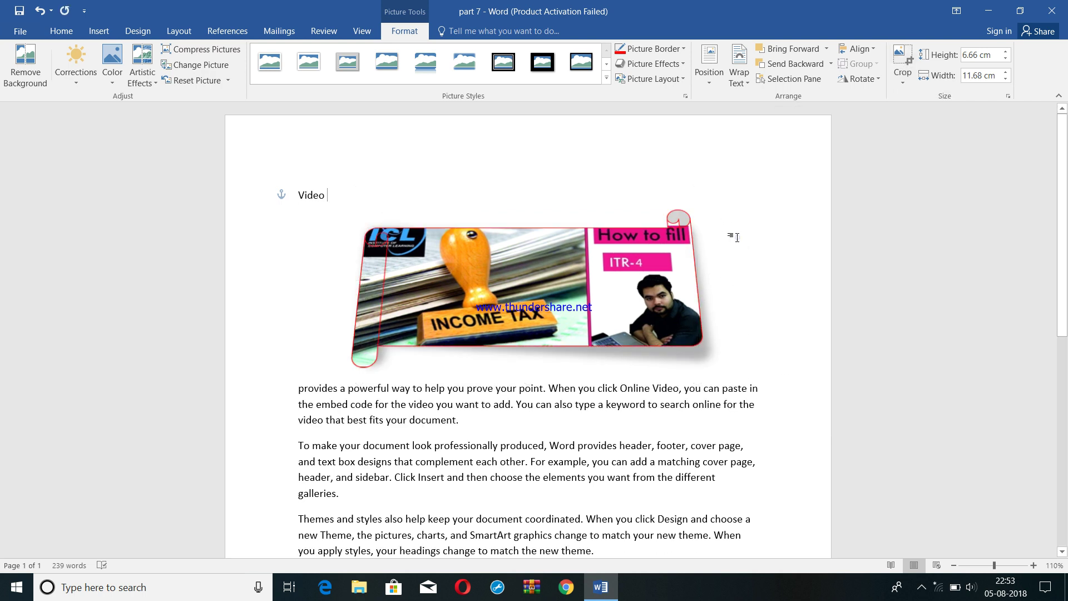
double_click(733, 235)
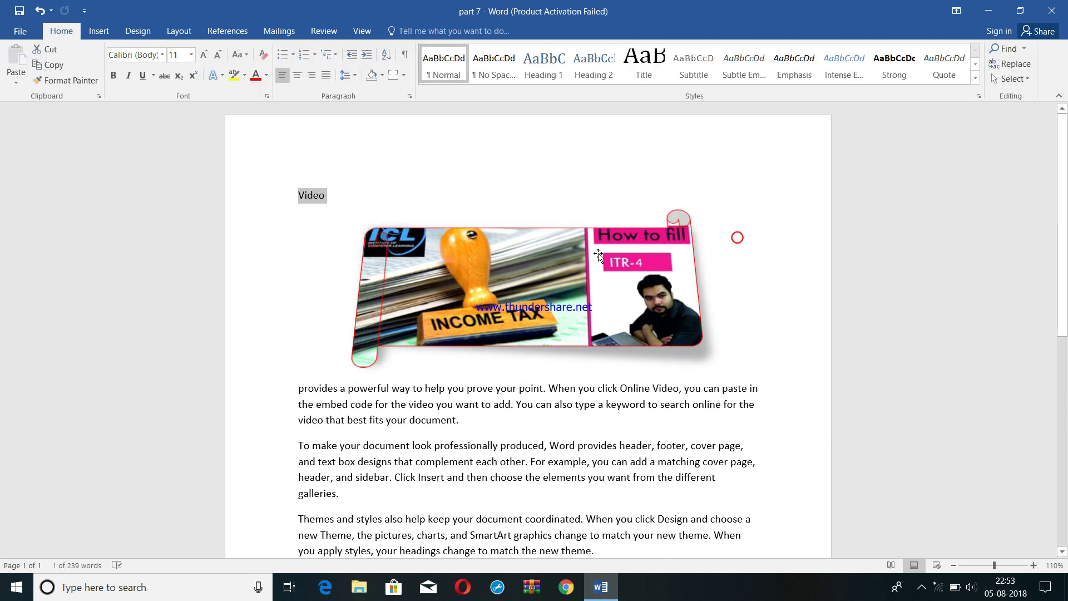
click(556, 259)
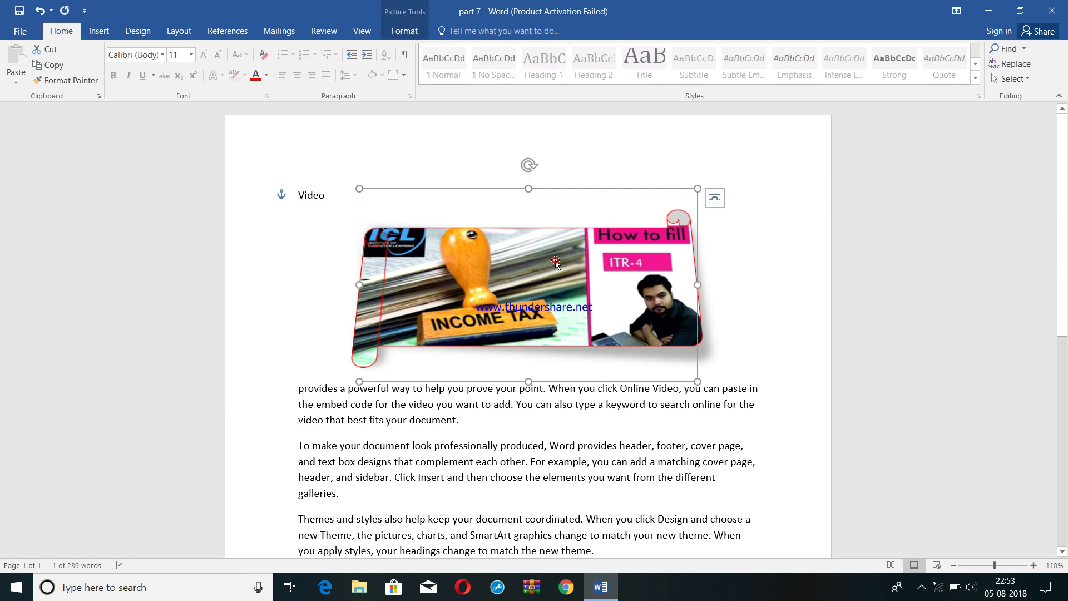
click(405, 31)
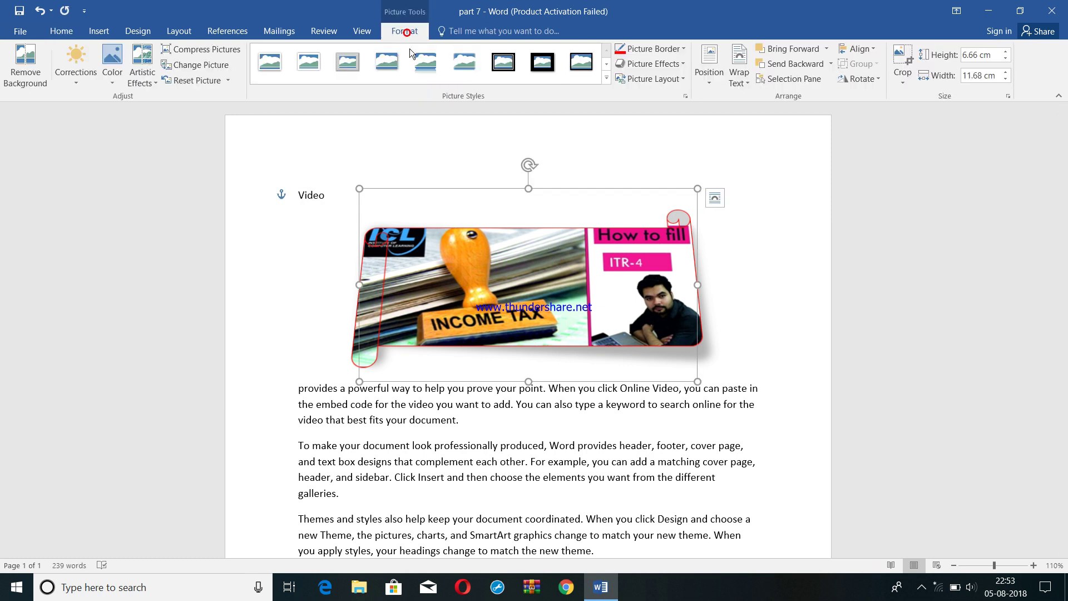
- Crop the banner picture to a 16:10 aspect ratio, 6.66 × 10.65 cm
click(903, 82)
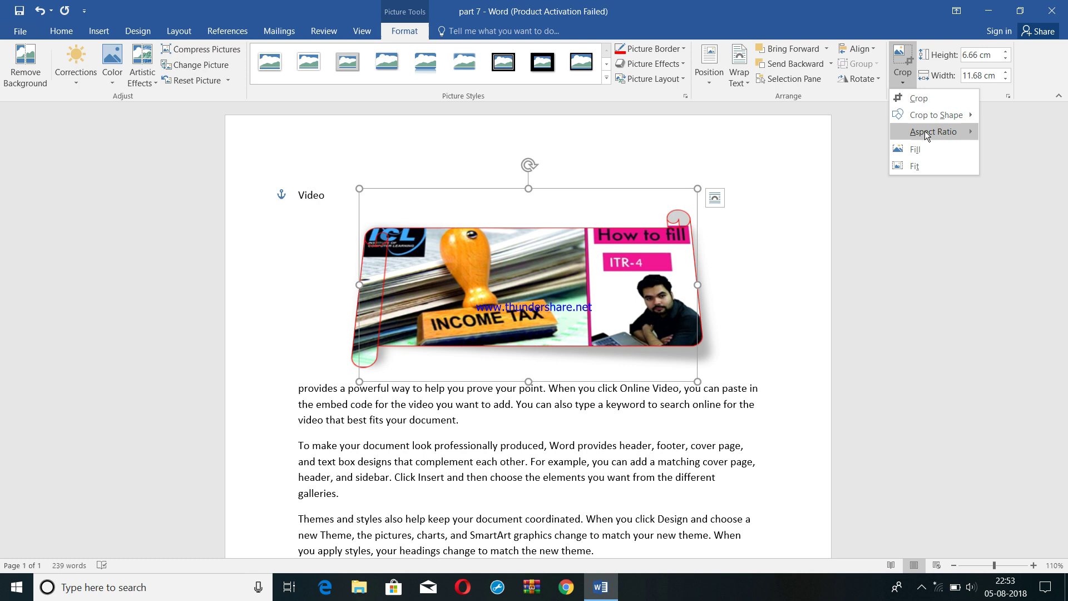
mouse_move(933, 131)
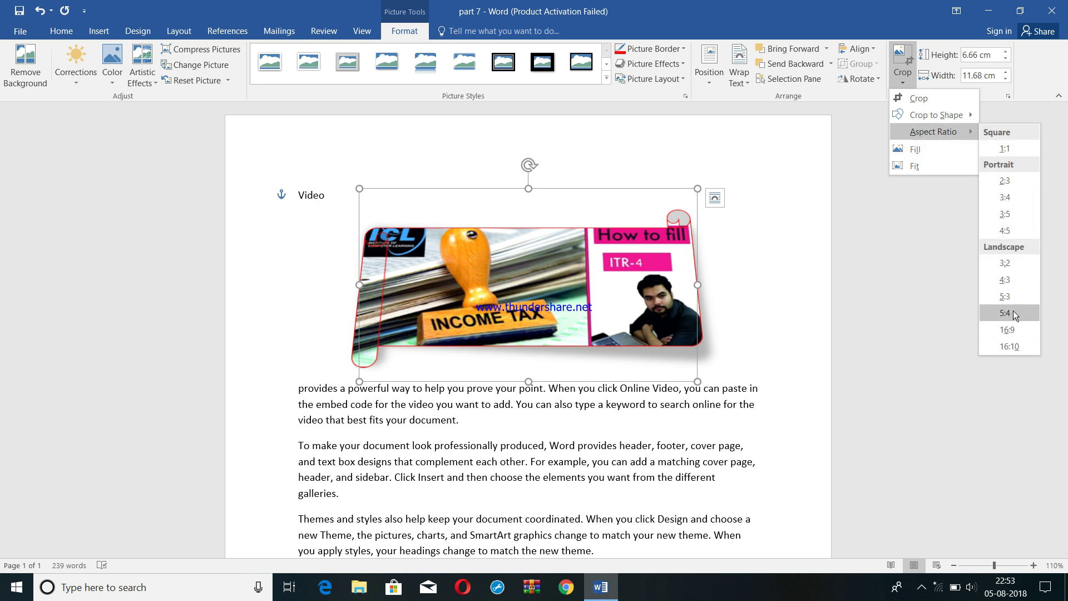
click(1016, 346)
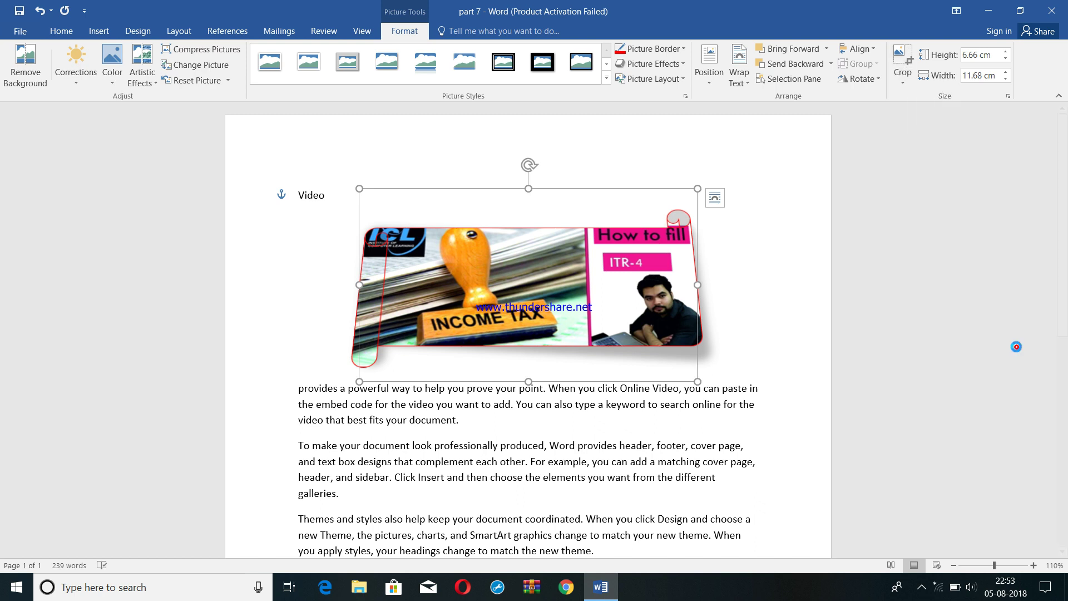
double_click(736, 357)
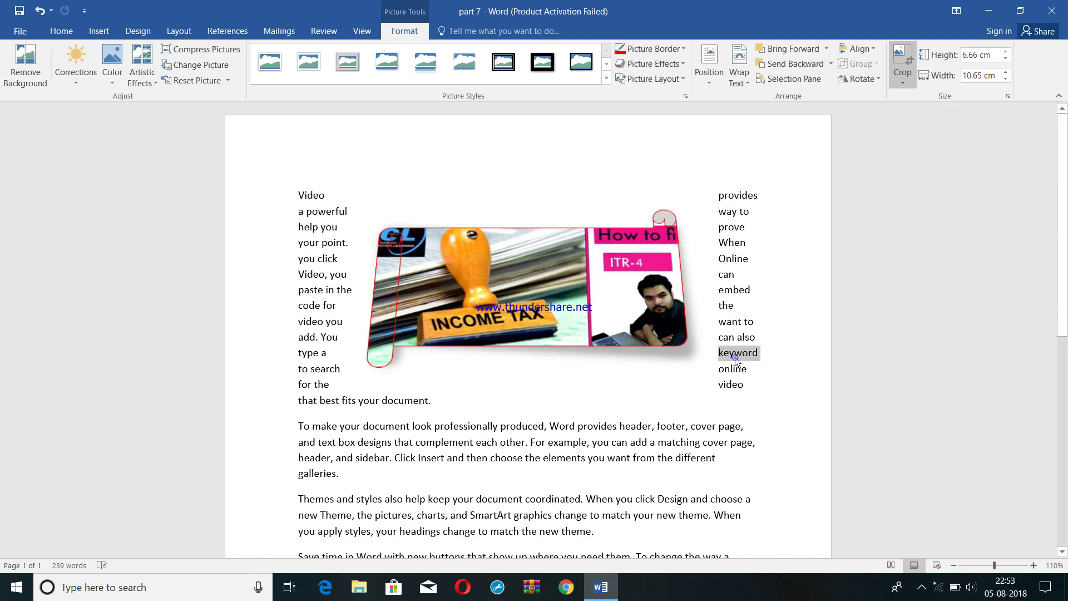
click(555, 297)
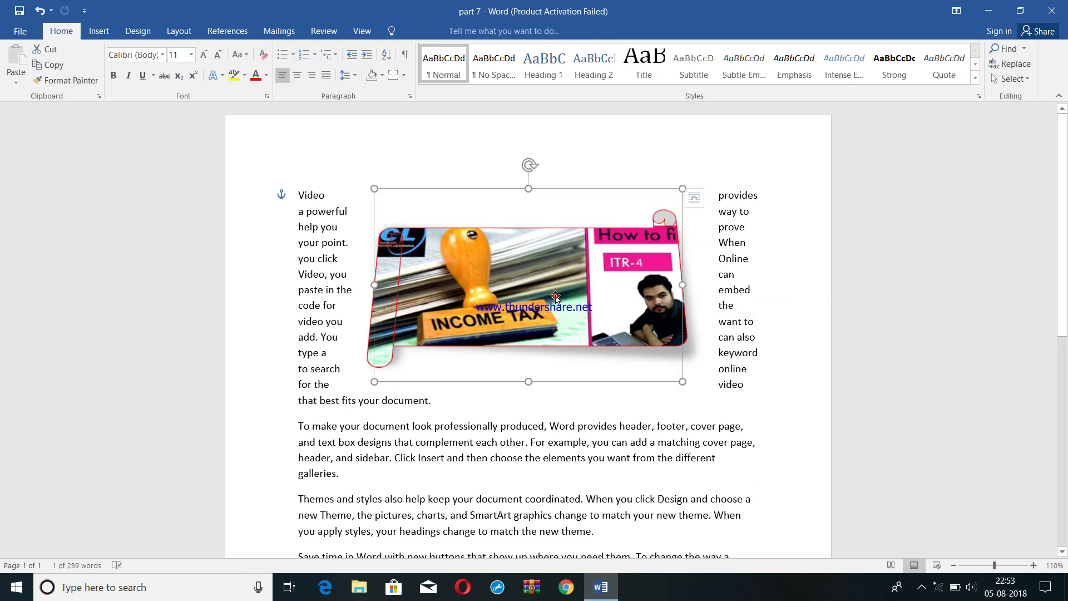
click(413, 31)
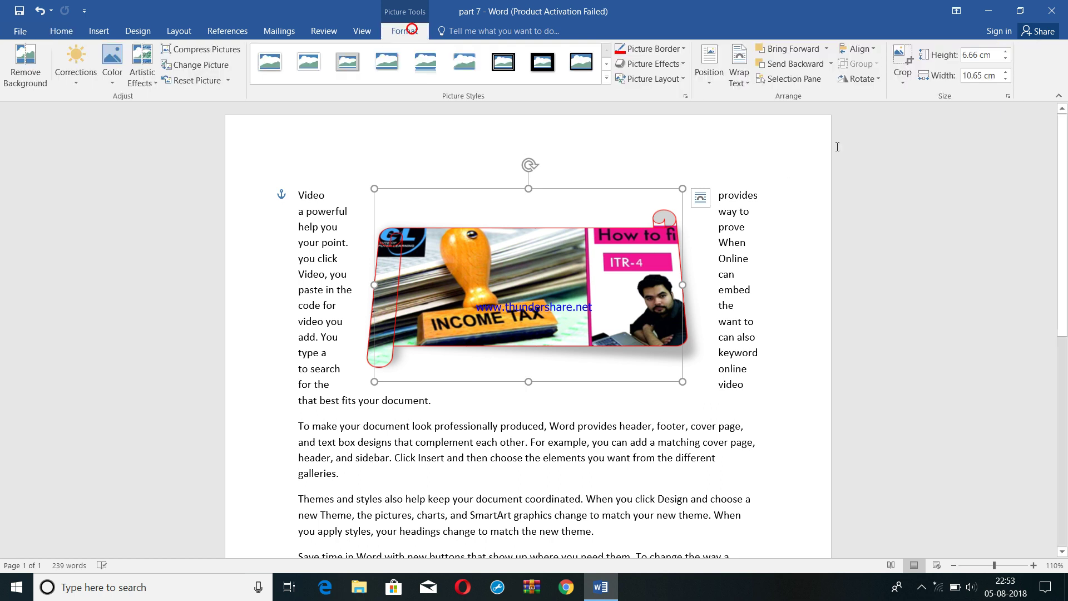
click(903, 81)
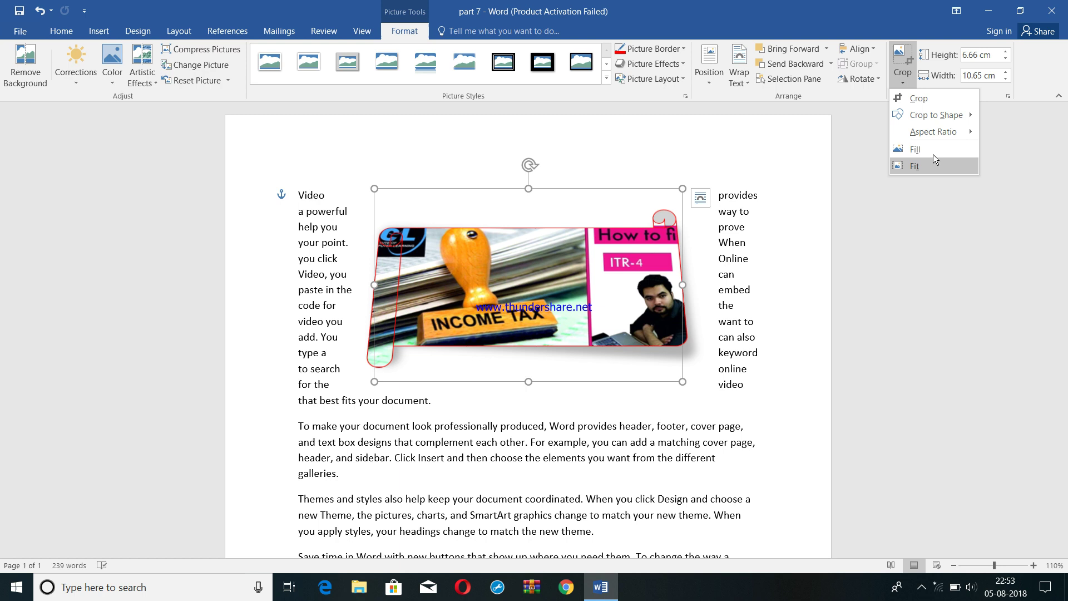
- Step the income tax picture's height up to about 7.4 cm
click(1007, 52)
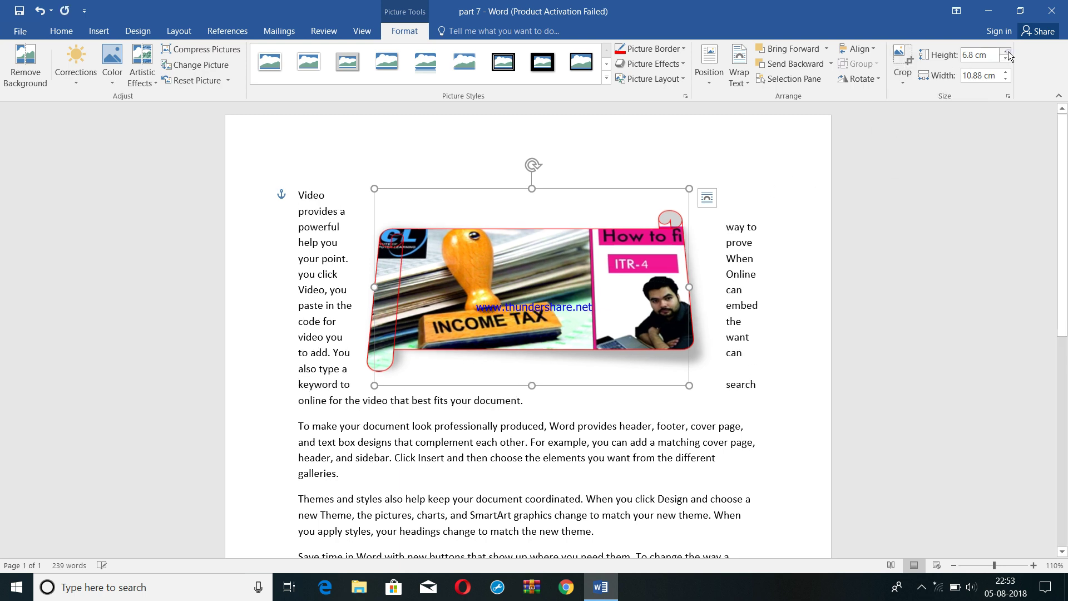
click(1007, 52)
click(1007, 52)
click(1007, 52)
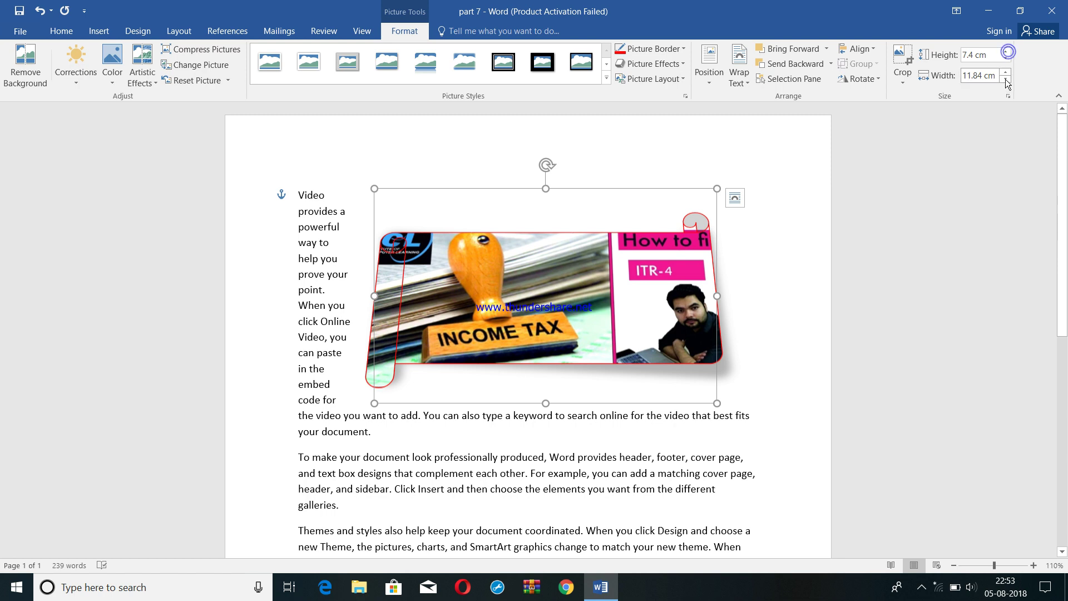
- Shrink the picture down to 6.06 cm high by 9.7 cm wide
click(1006, 79)
click(1006, 79)
click(1006, 79)
click(1005, 79)
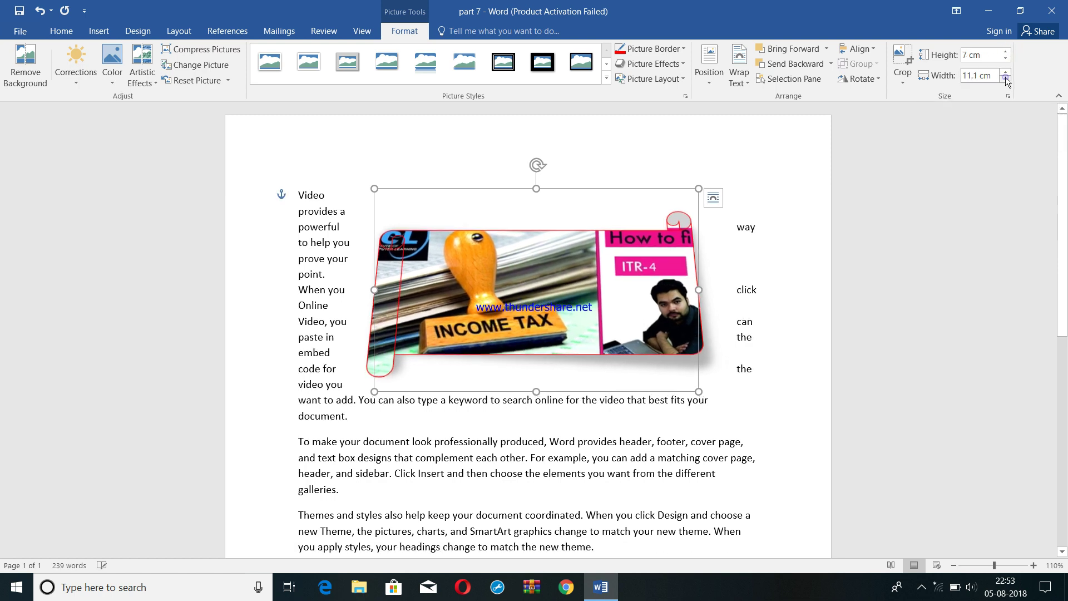
click(1006, 79)
click(1006, 79)
click(1005, 79)
click(1006, 79)
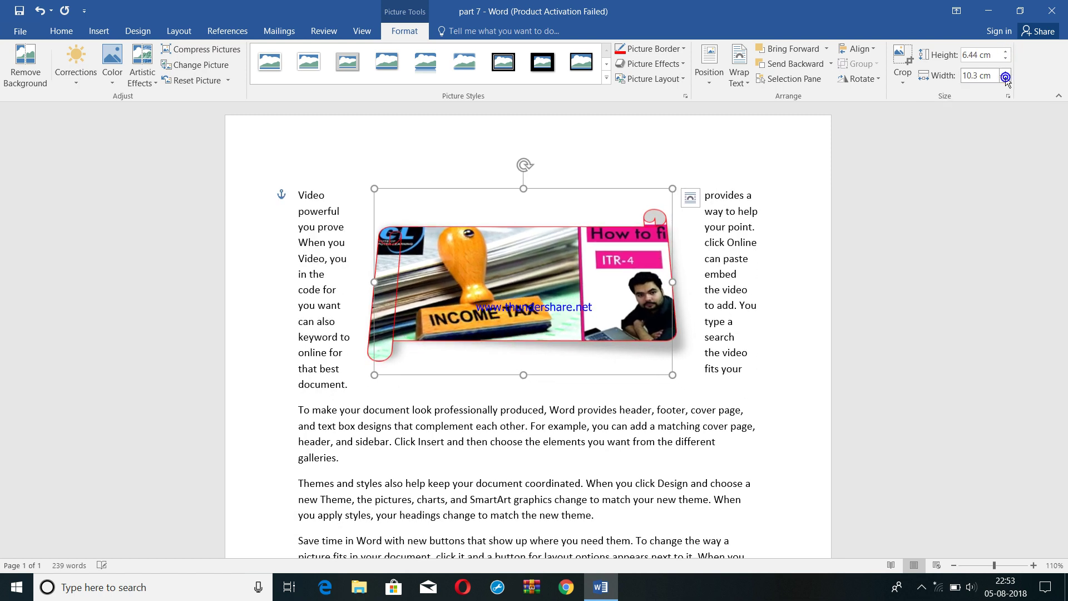
click(1006, 80)
click(1005, 80)
click(1005, 80)
click(1006, 80)
click(1005, 79)
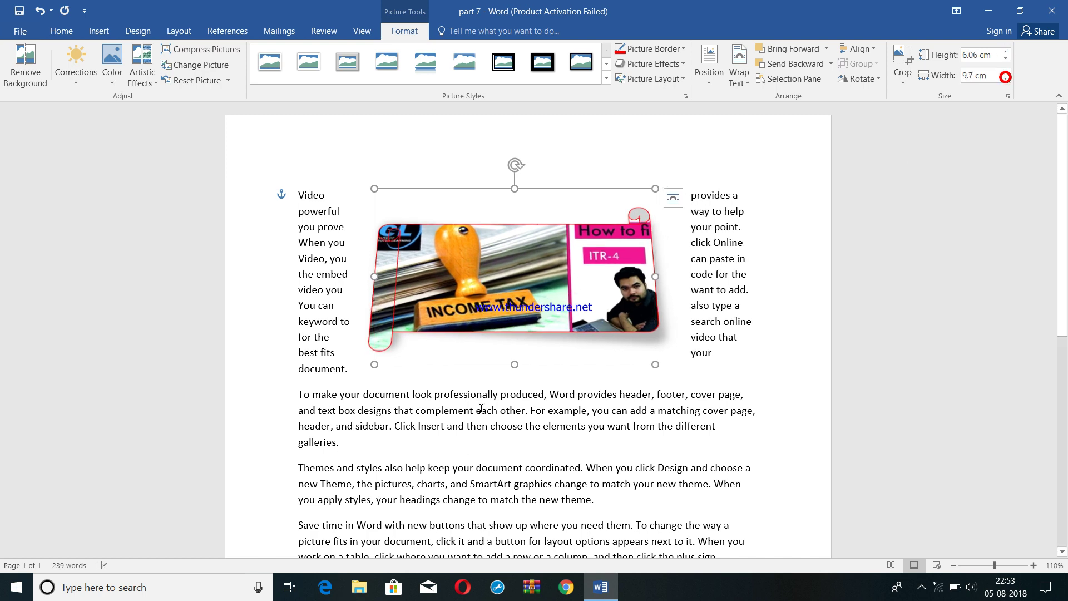
click(101, 37)
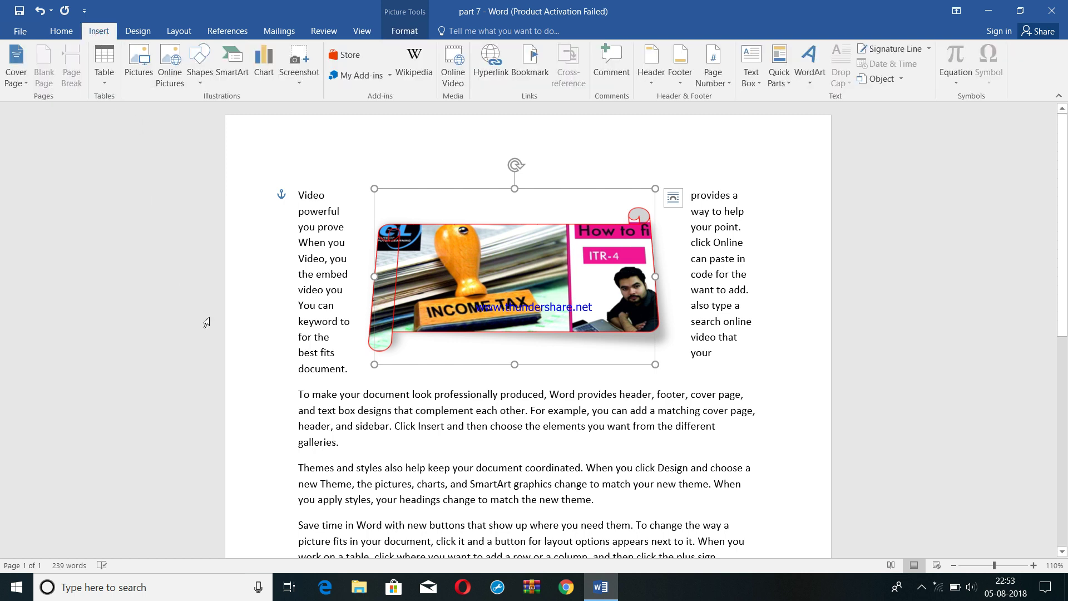
- Start a new blank document and draw a curved ribbon banner across the top of the page
key(ctrl+n)
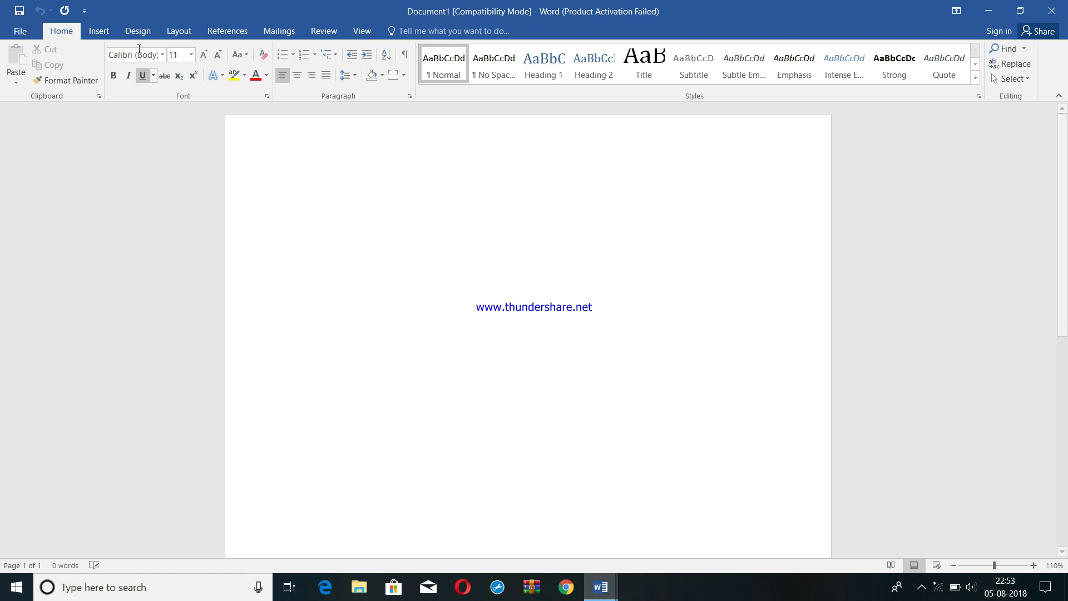
click(99, 31)
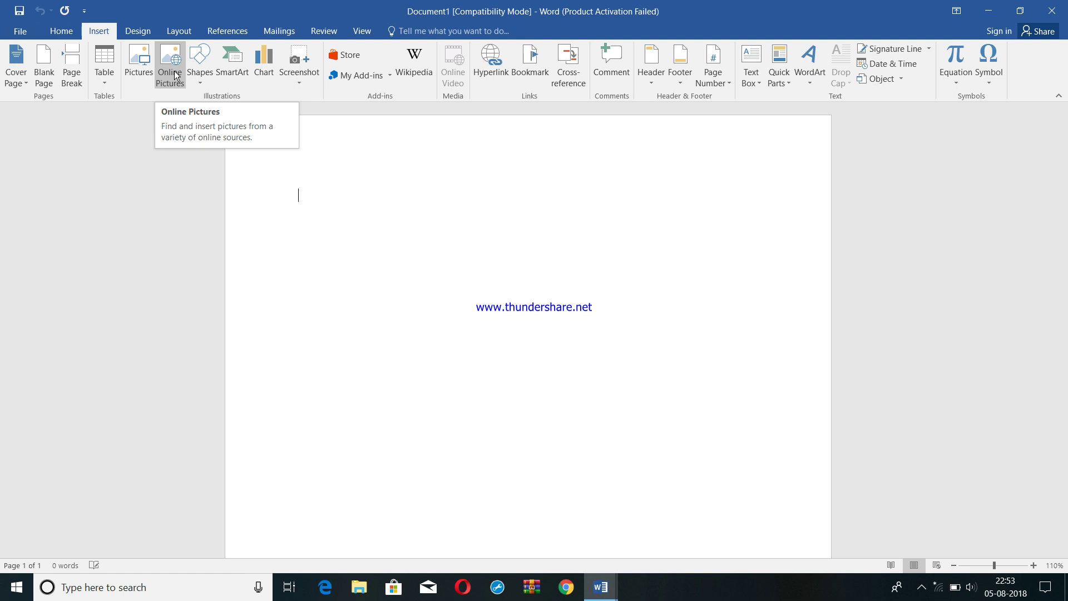
click(199, 84)
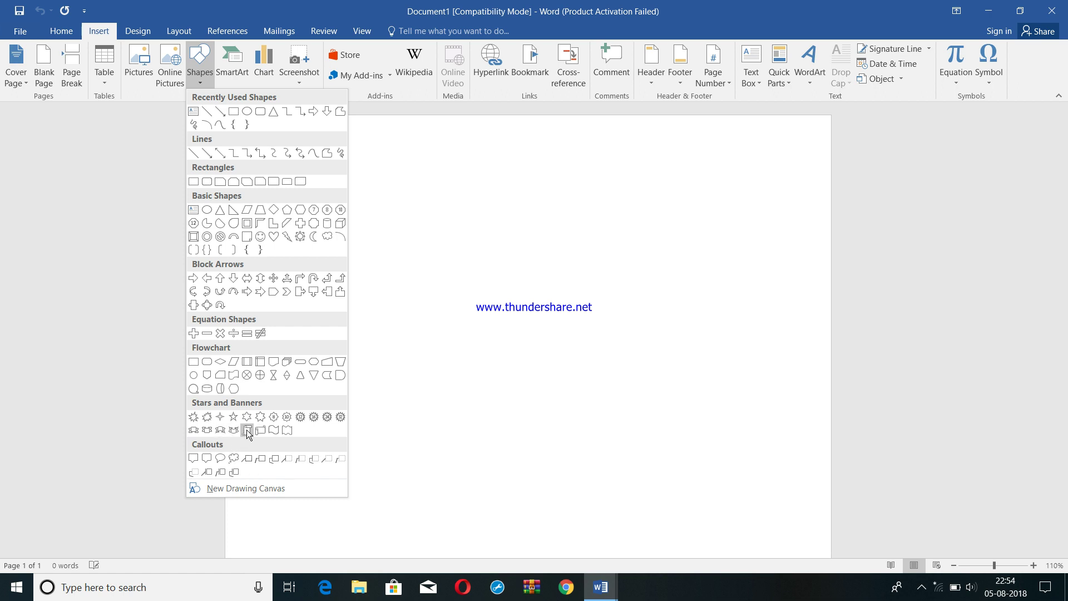
click(220, 431)
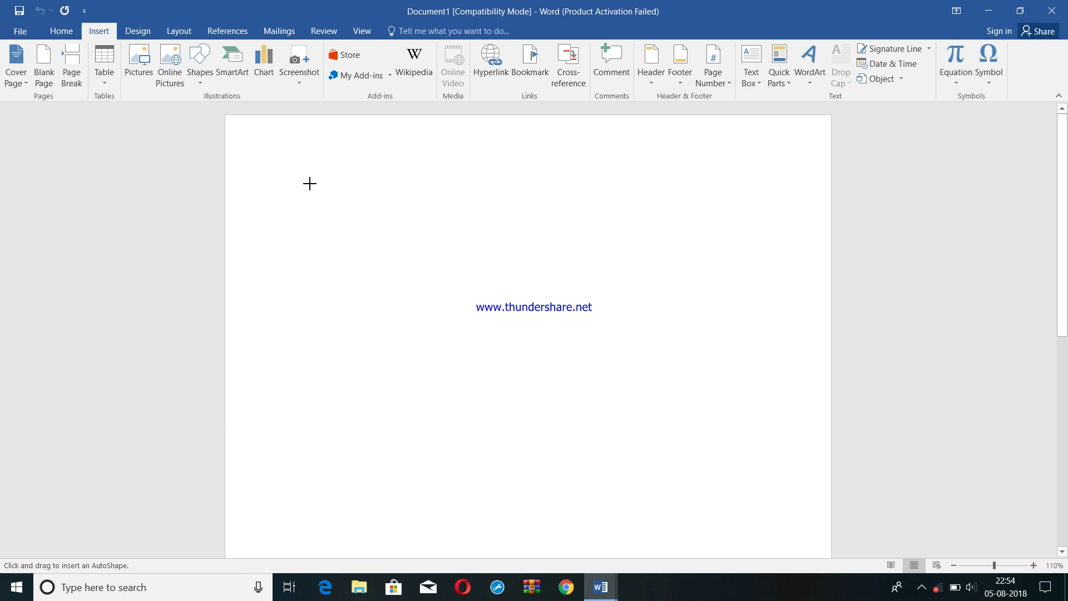
mouse_move(303, 176)
mouse_down()
mouse_move(646, 353)
mouse_move(769, 307)
mouse_up()
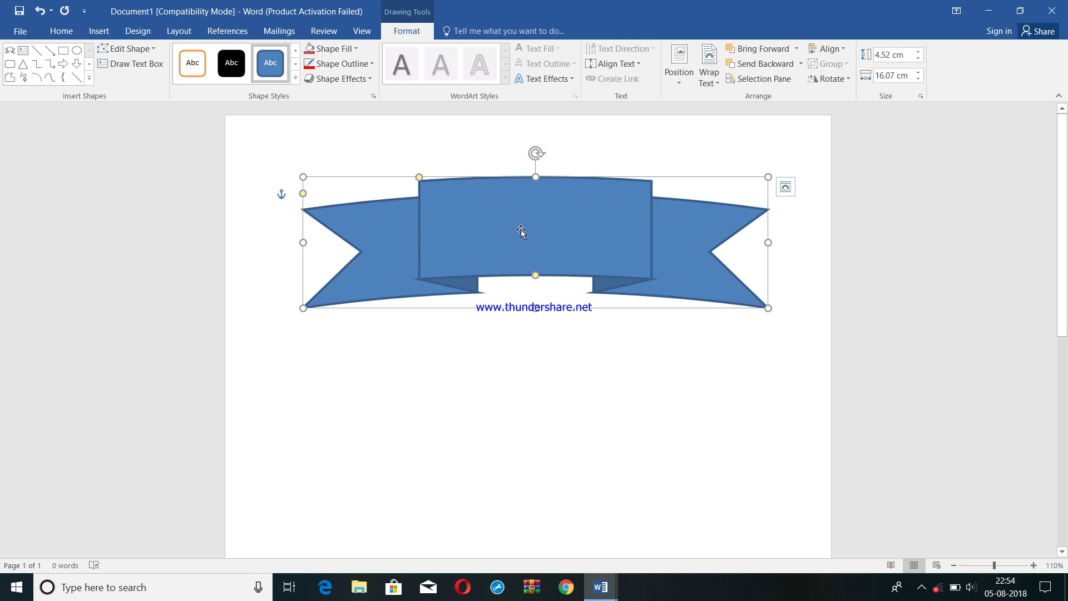
- Edit the banner's outline points and type 'ic classes' inside it
click(132, 48)
mouse_move(143, 66)
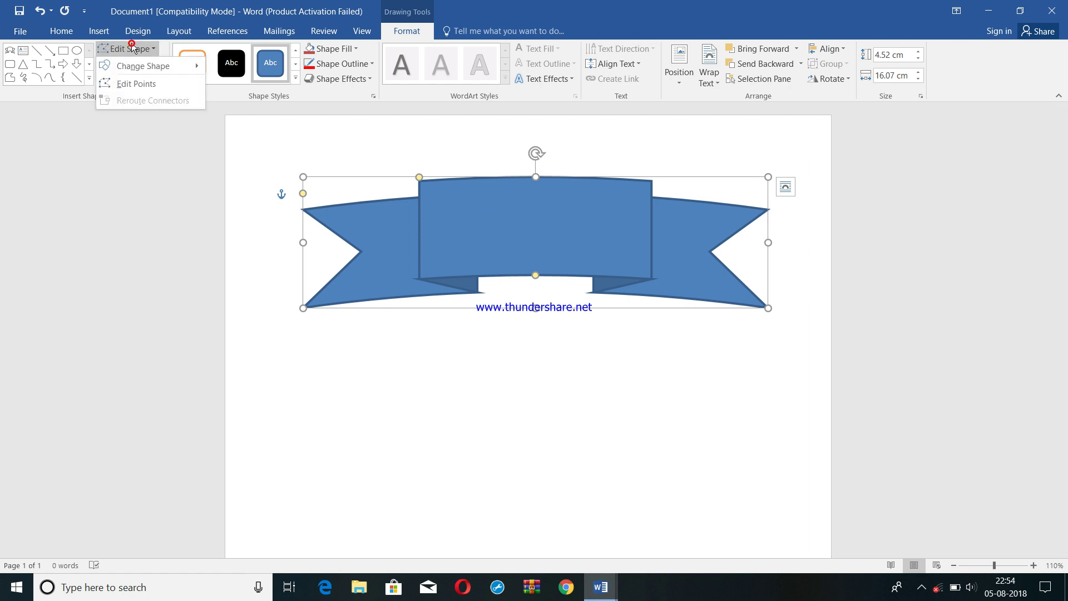
click(142, 84)
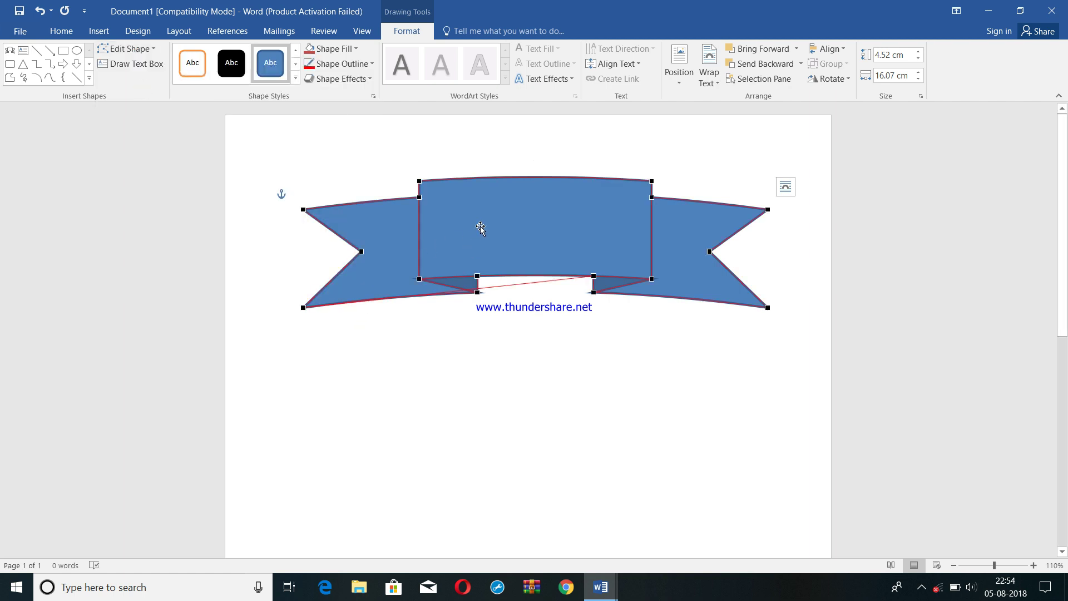
text(icl)
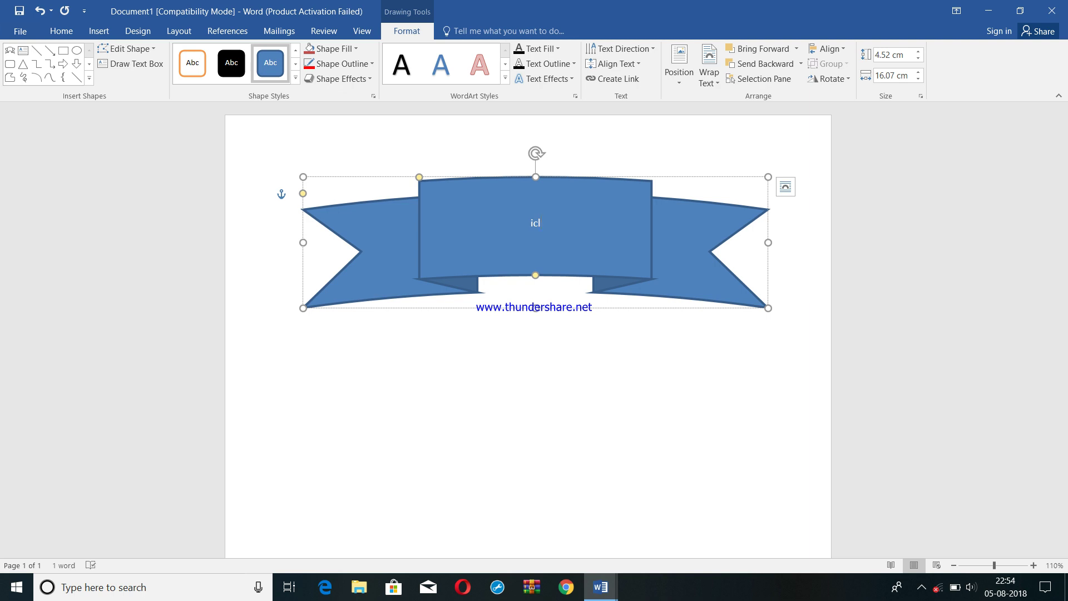
text(Icl classes)
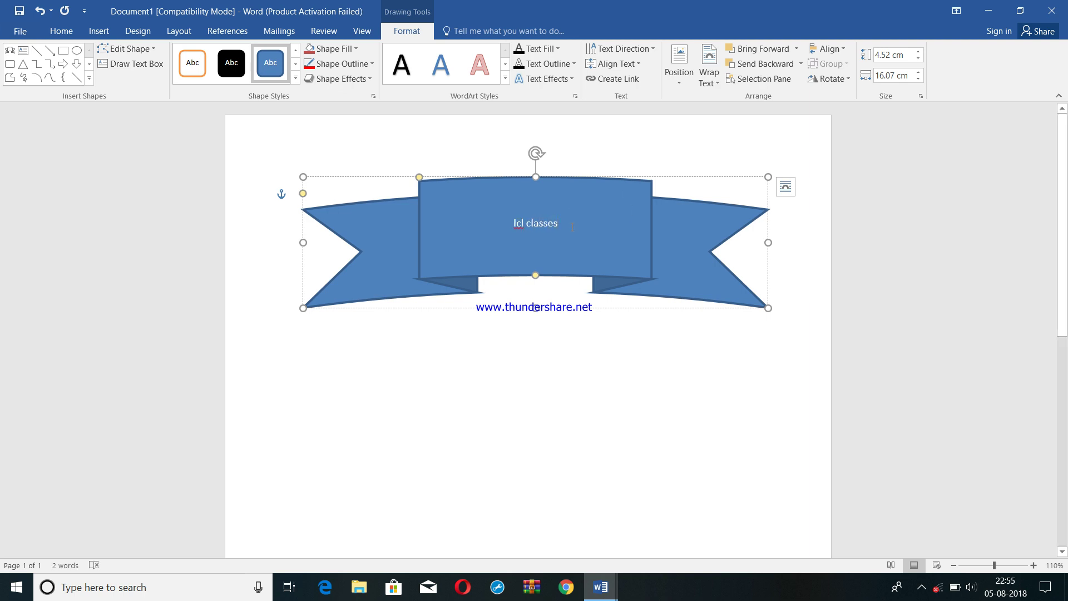
- Make the 'Icl classes' banner label bold at 26 points, then deselect the banner
triple_click(572, 224)
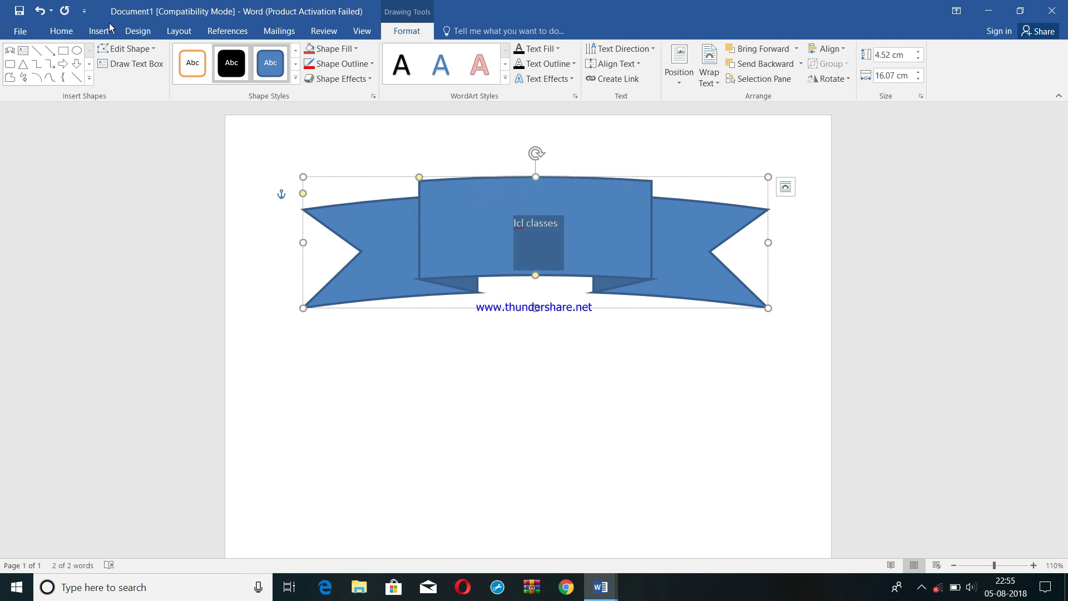
click(61, 32)
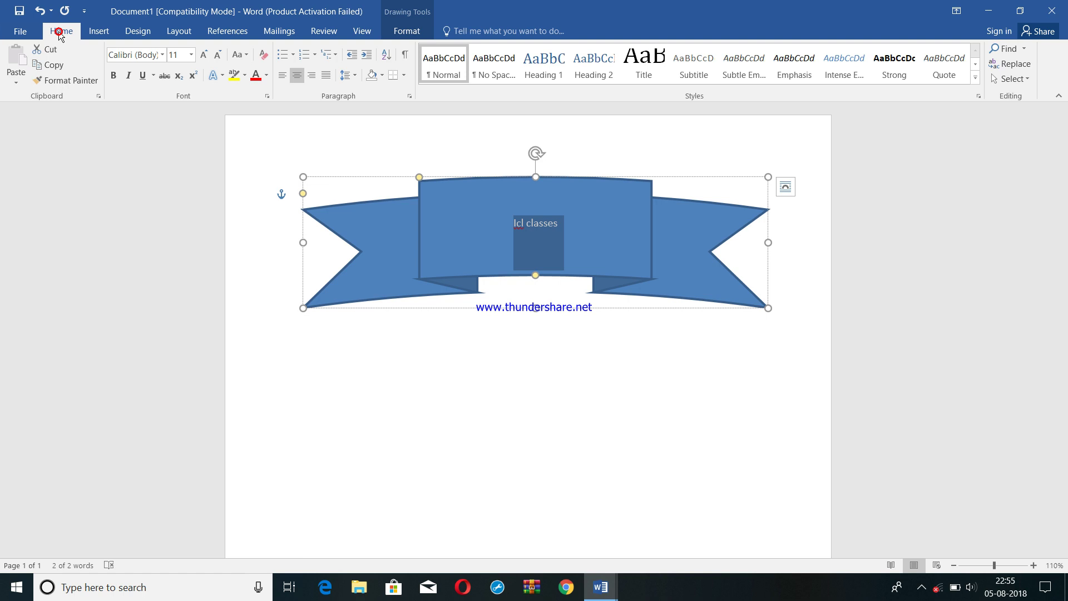
click(204, 55)
click(205, 56)
click(205, 55)
click(205, 55)
click(113, 76)
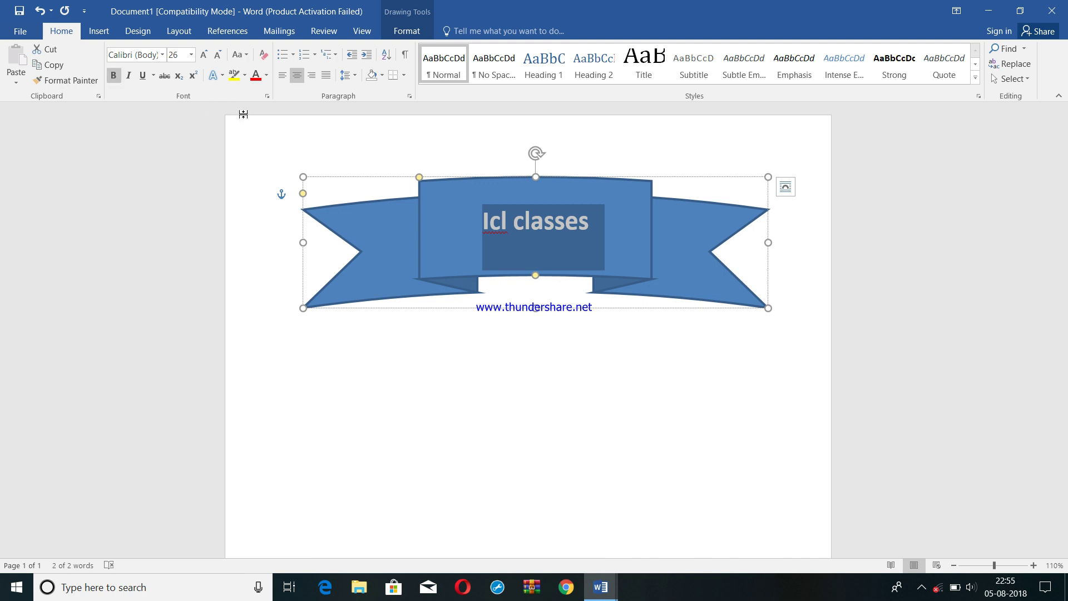
click(421, 384)
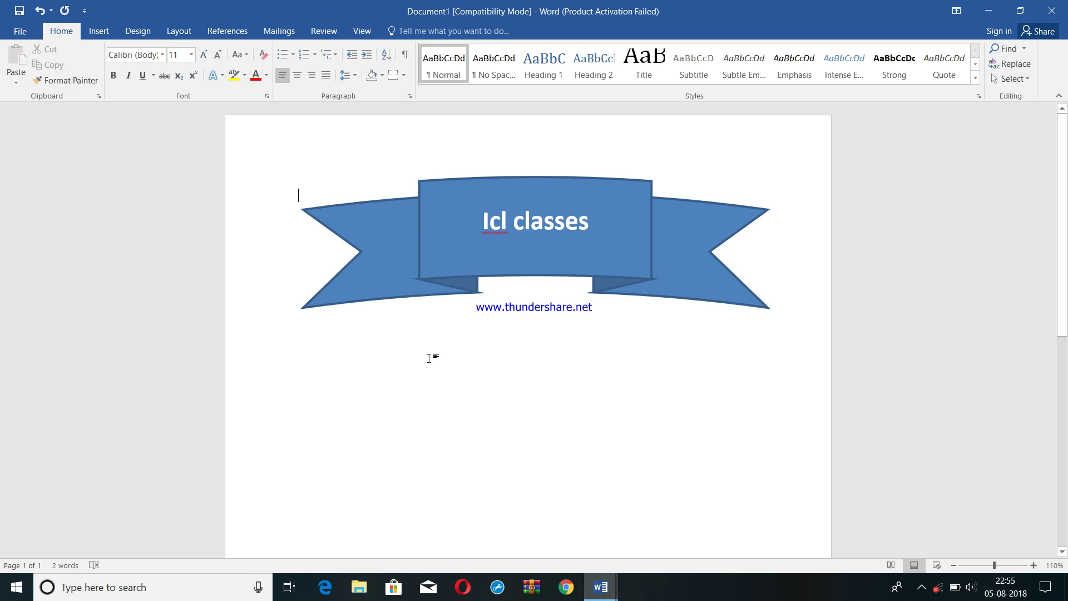
key(ctrl+n)
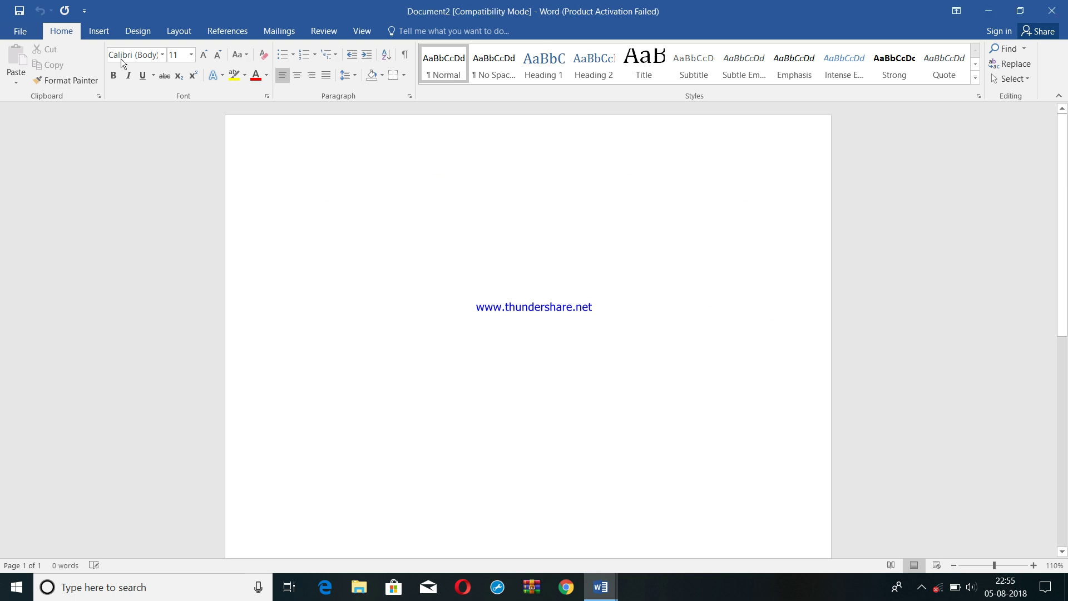
- Open the Choose a SmartArt Graphic dialog from the Insert ribbon
click(106, 33)
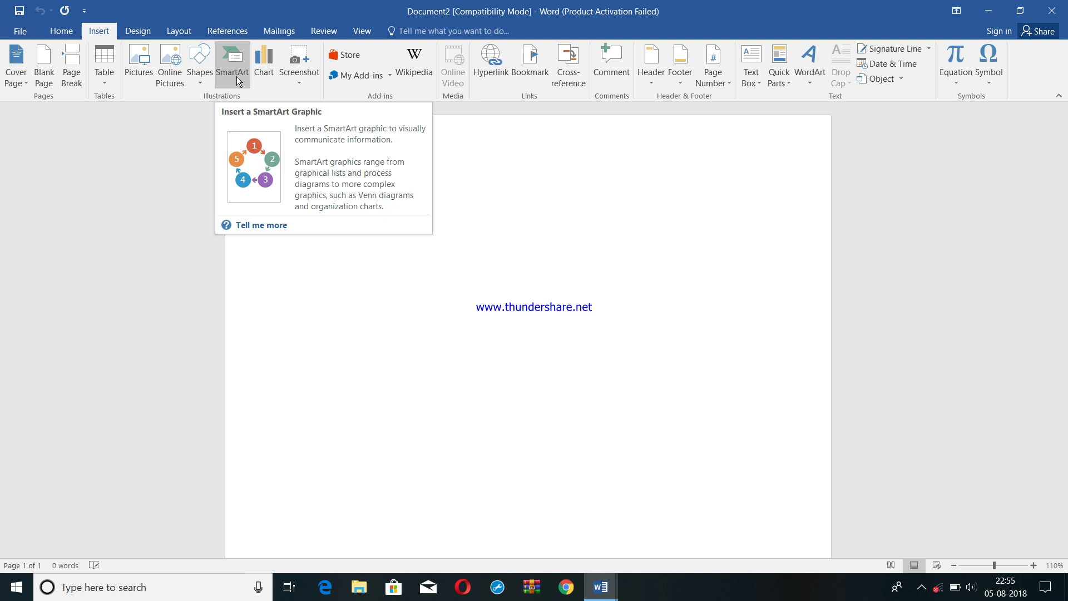
click(236, 76)
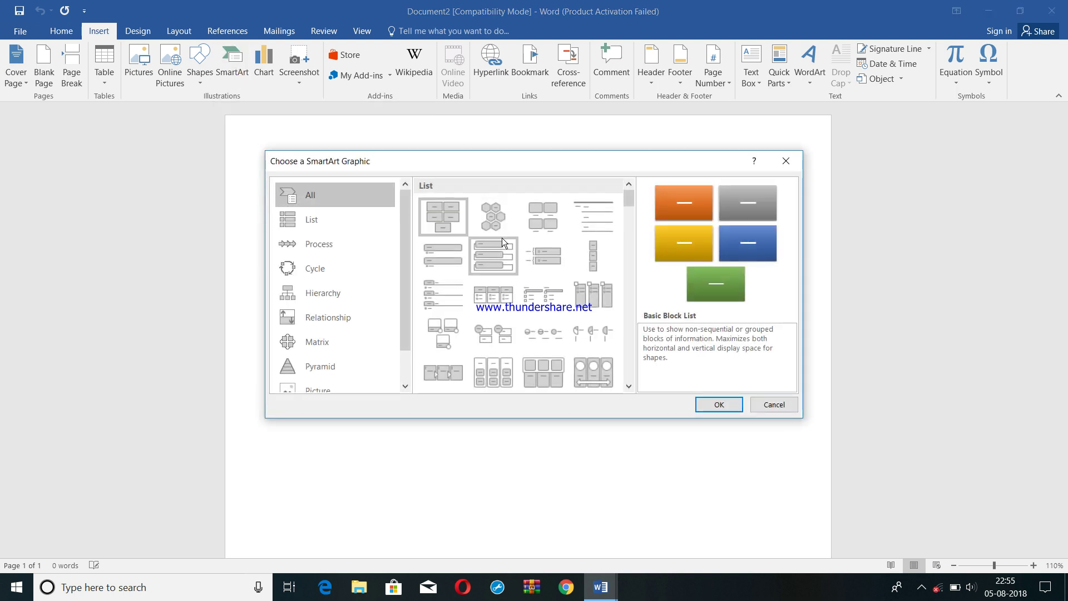
- Browse the List, Process and Pyramid layouts, then insert the Cycle category's Radial Cycle
click(315, 222)
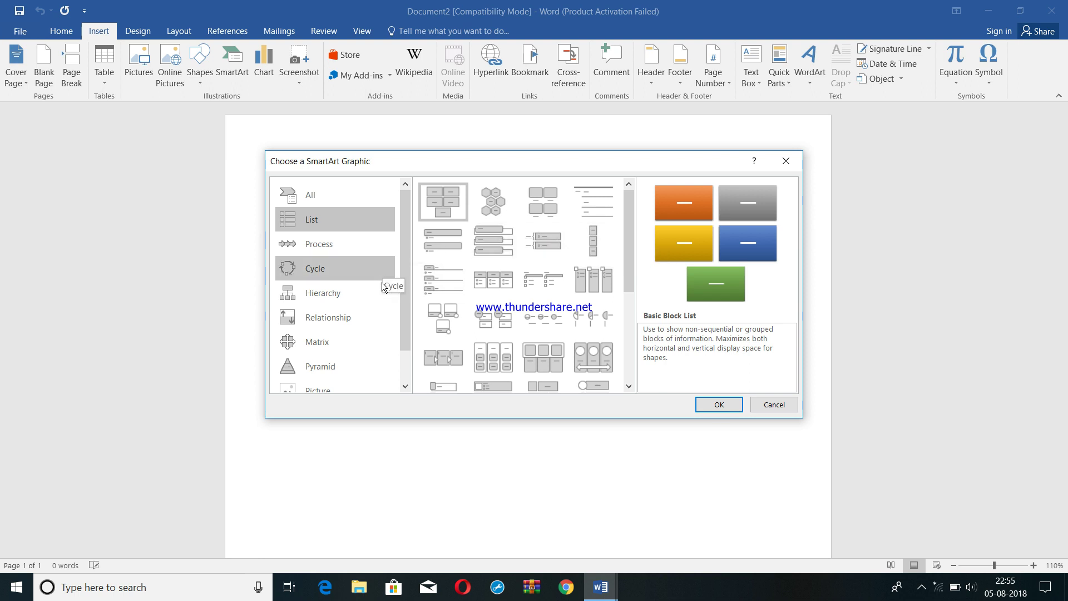
click(329, 250)
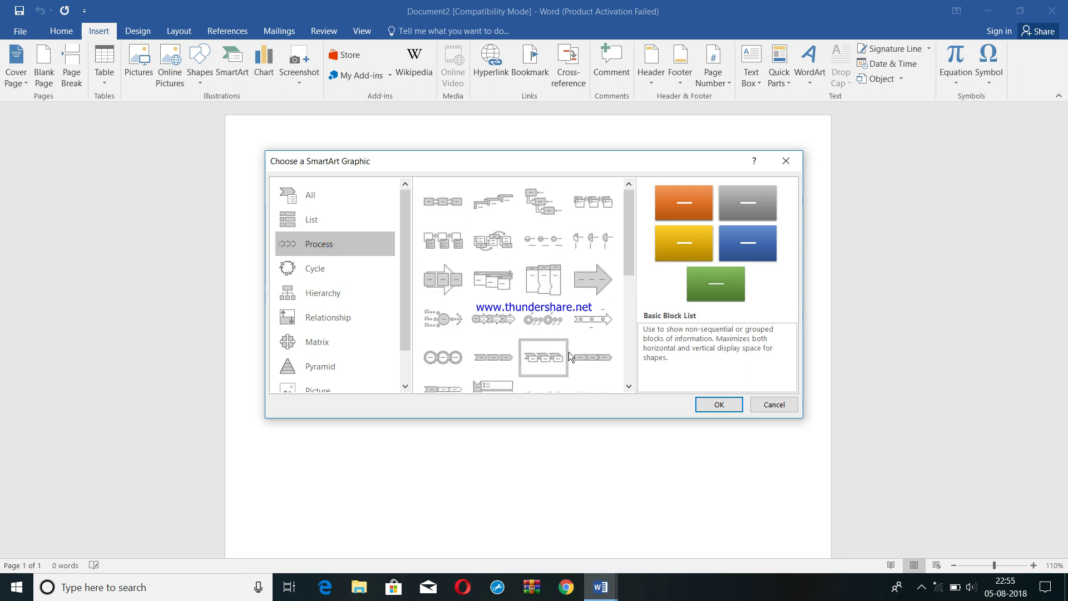
click(319, 272)
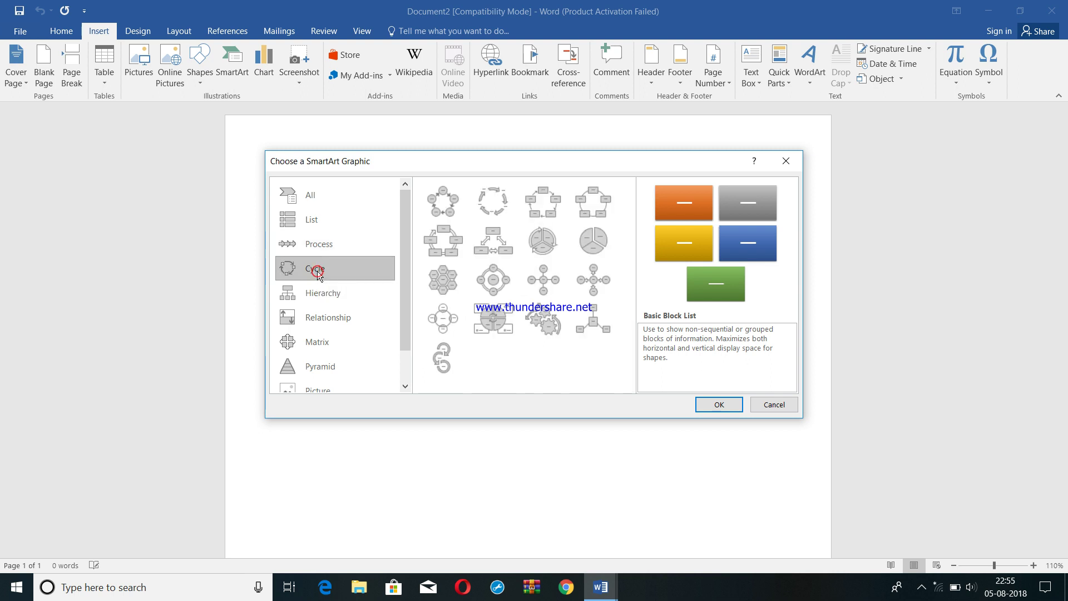
click(320, 366)
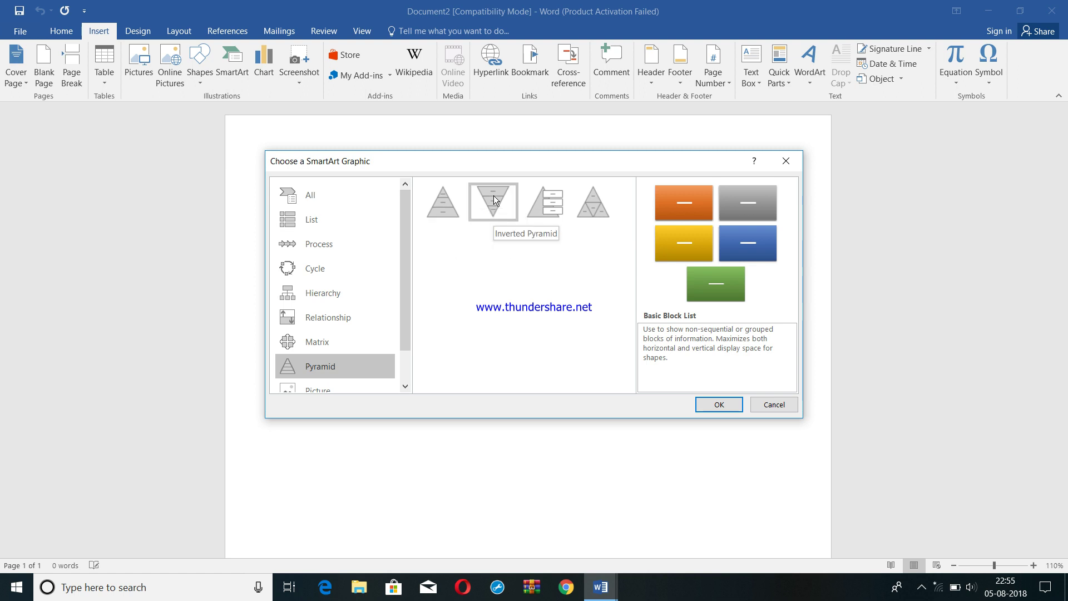
click(322, 272)
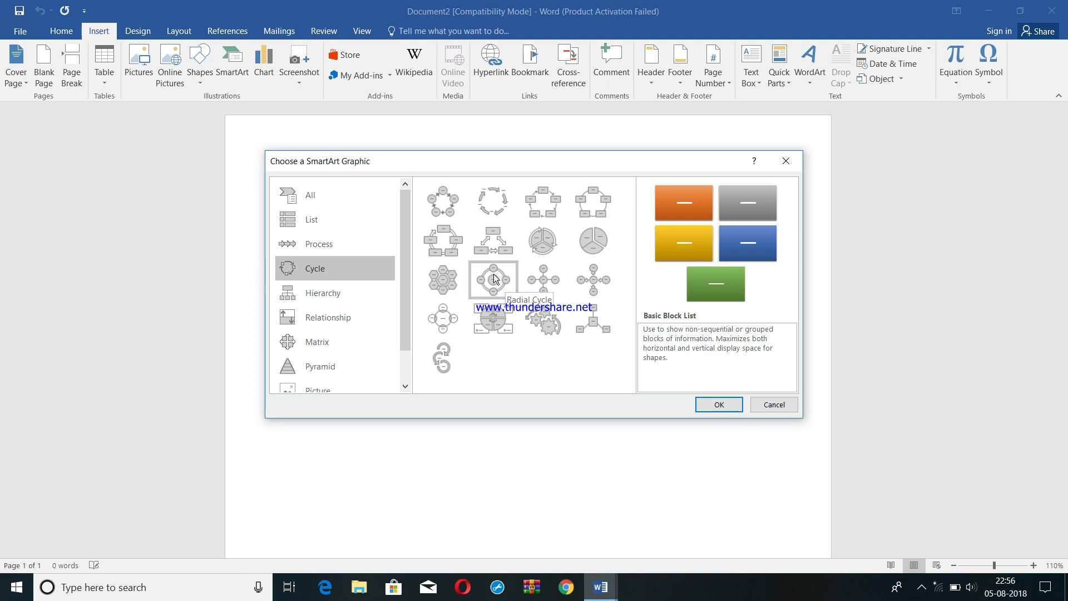
click(493, 278)
click(718, 404)
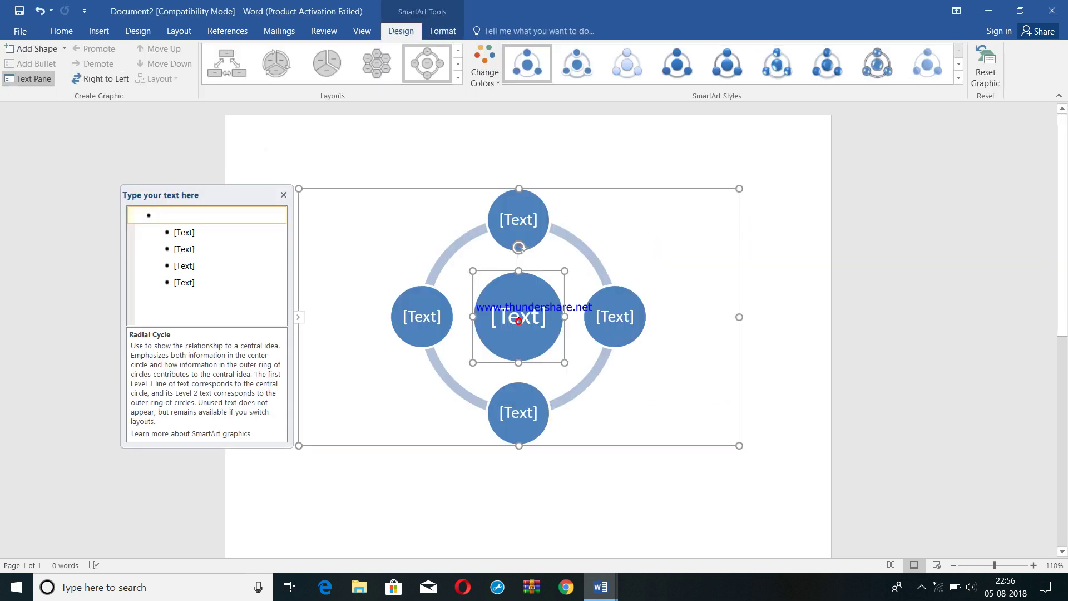
- Label the centre 'icl classes', the top circle 'income tax' and the right circle 'cost'
click(518, 321)
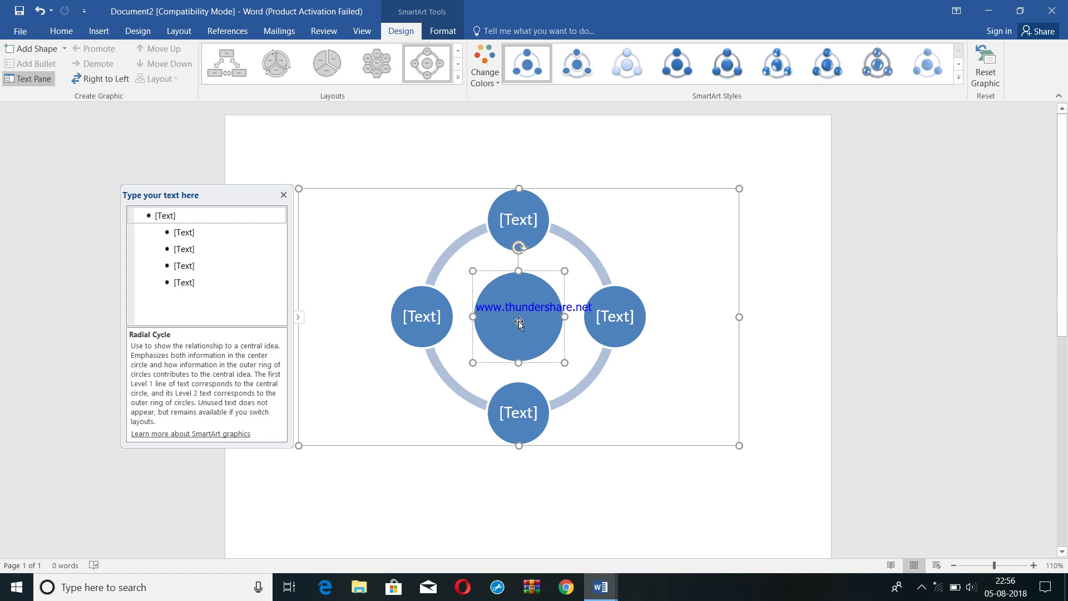
text(i)
text(cl classes)
click(517, 218)
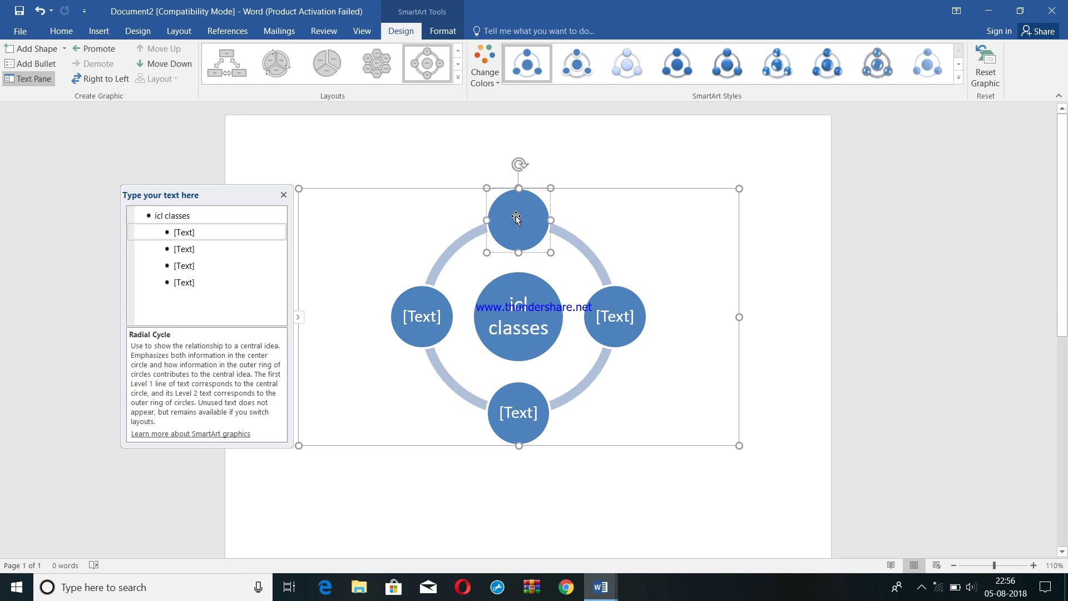
text(income tax)
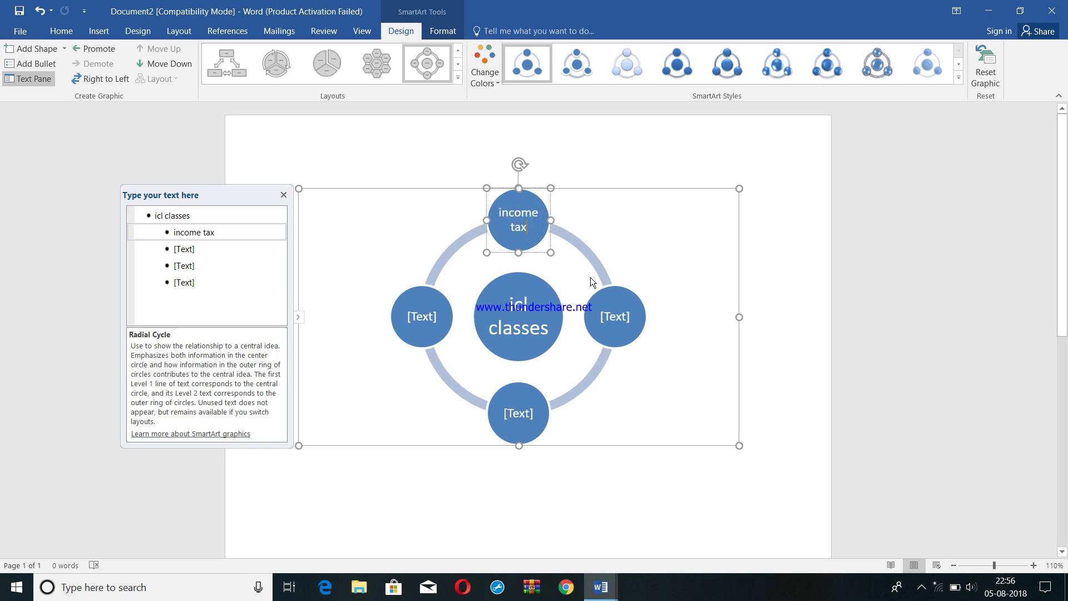
click(612, 318)
text(cost)
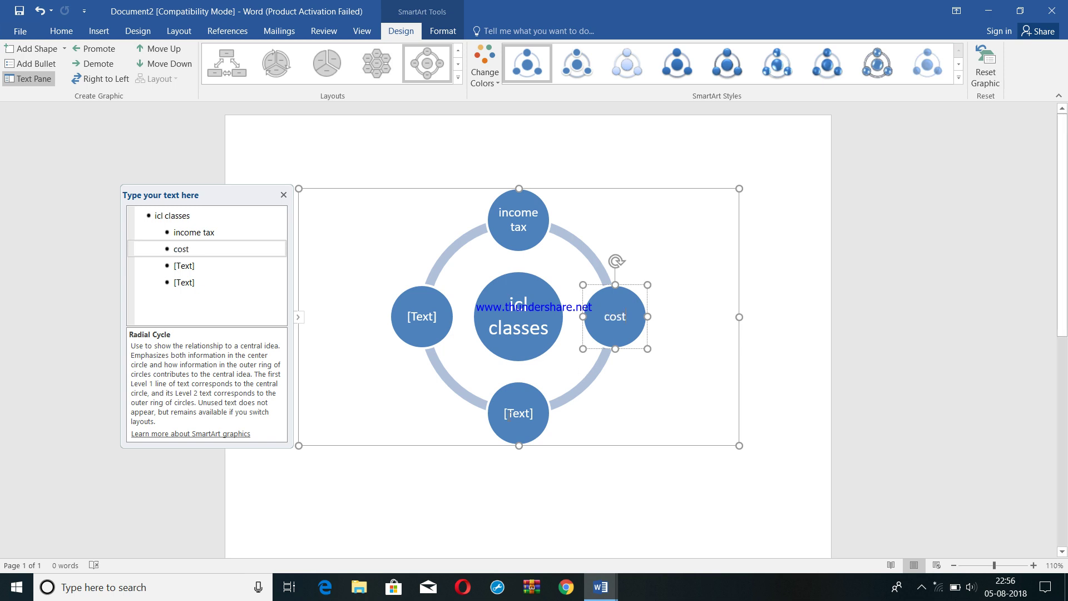
- Label the bottom circle 'tally erp 9' and the left 'busy', then close the text pane
click(510, 415)
text(tally erp 9)
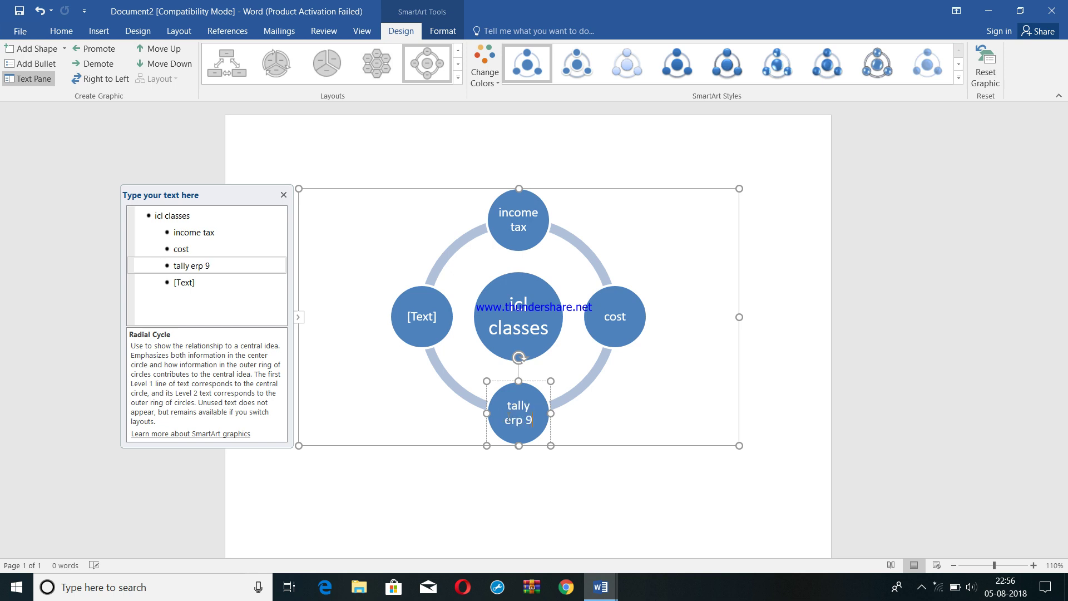
click(420, 315)
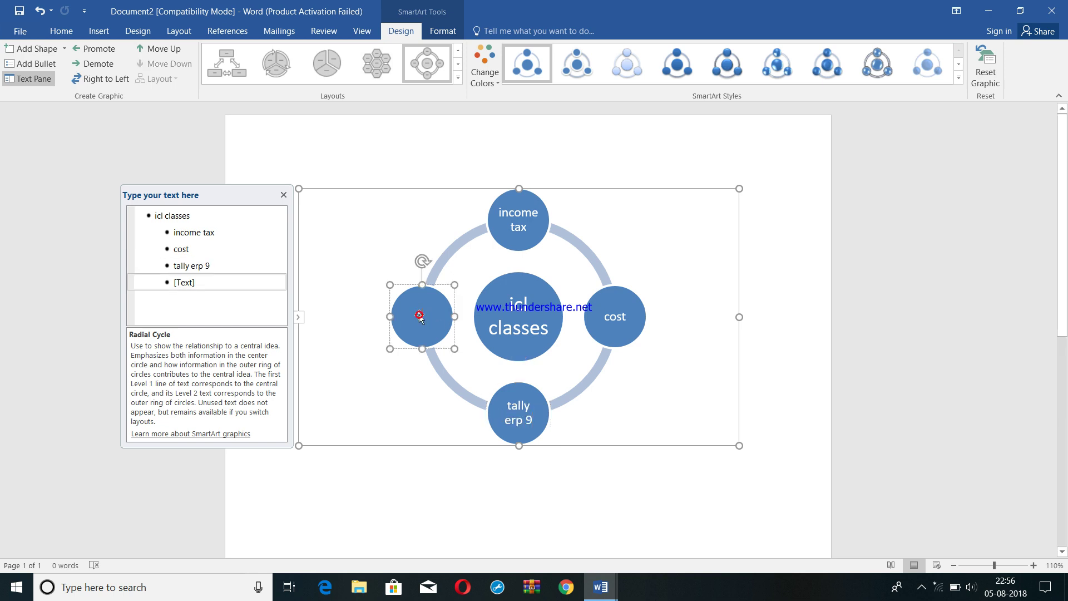
text(busy)
click(561, 505)
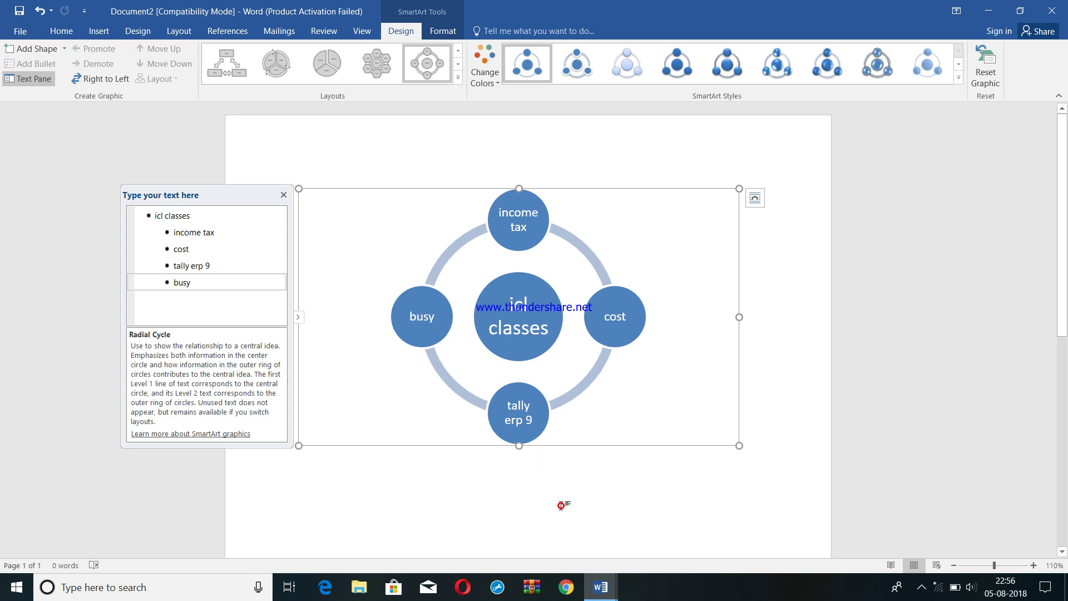
click(283, 195)
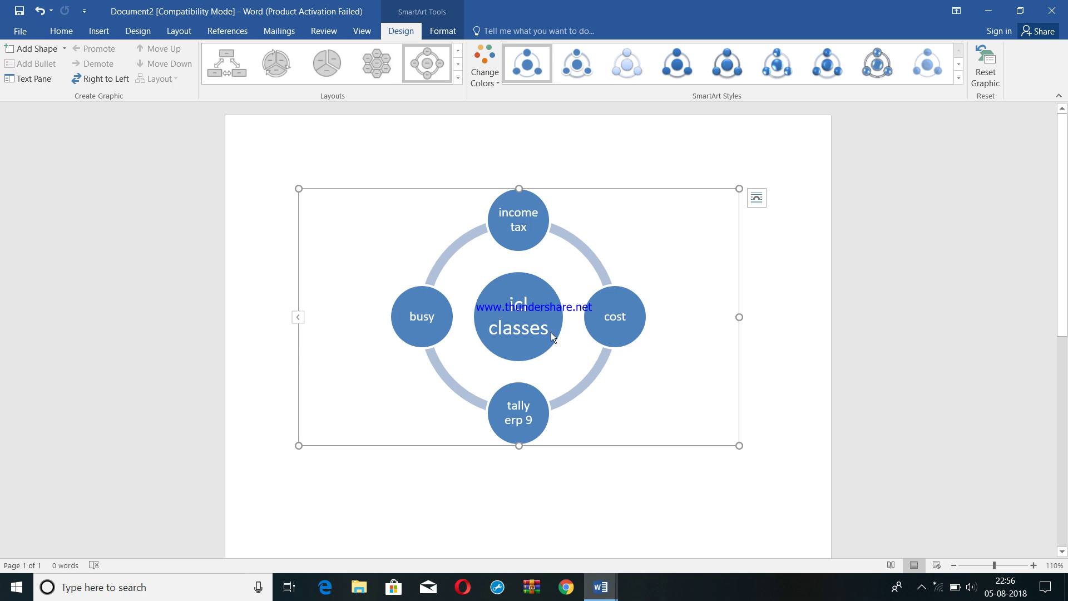
click(440, 34)
- Apply a Colorful colour scheme to the Radial Cycle diagram, then start a new blank document
click(405, 29)
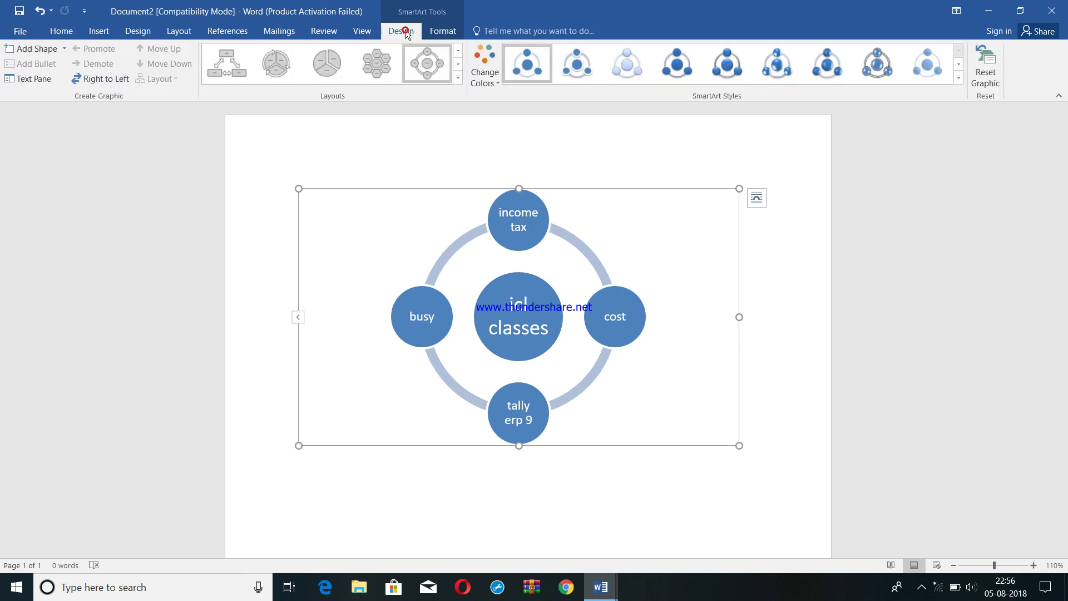
click(493, 85)
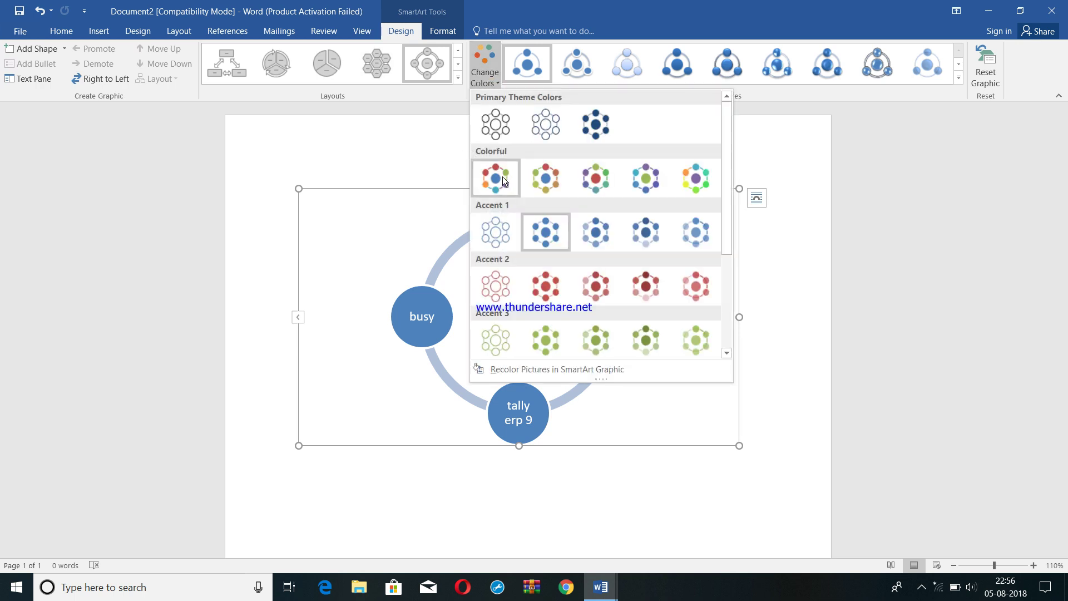
click(695, 178)
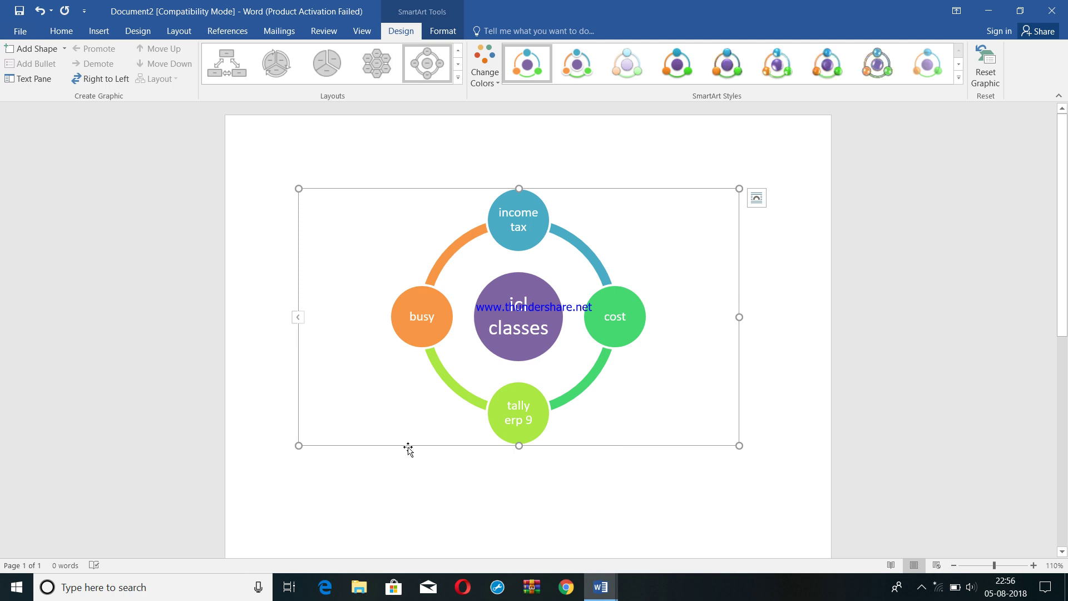
key(ctrl+n)
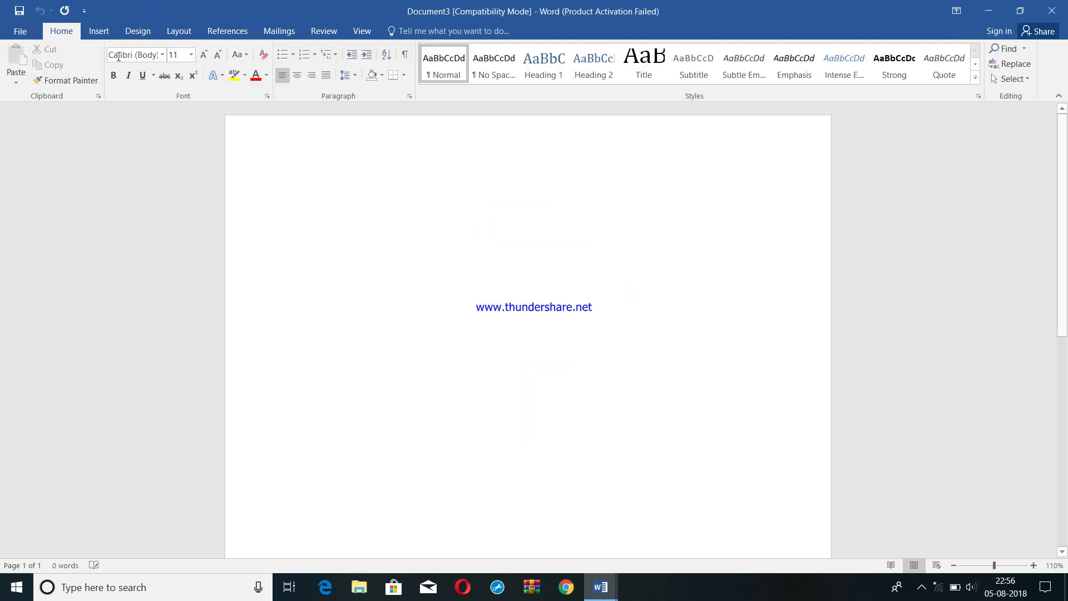
click(102, 36)
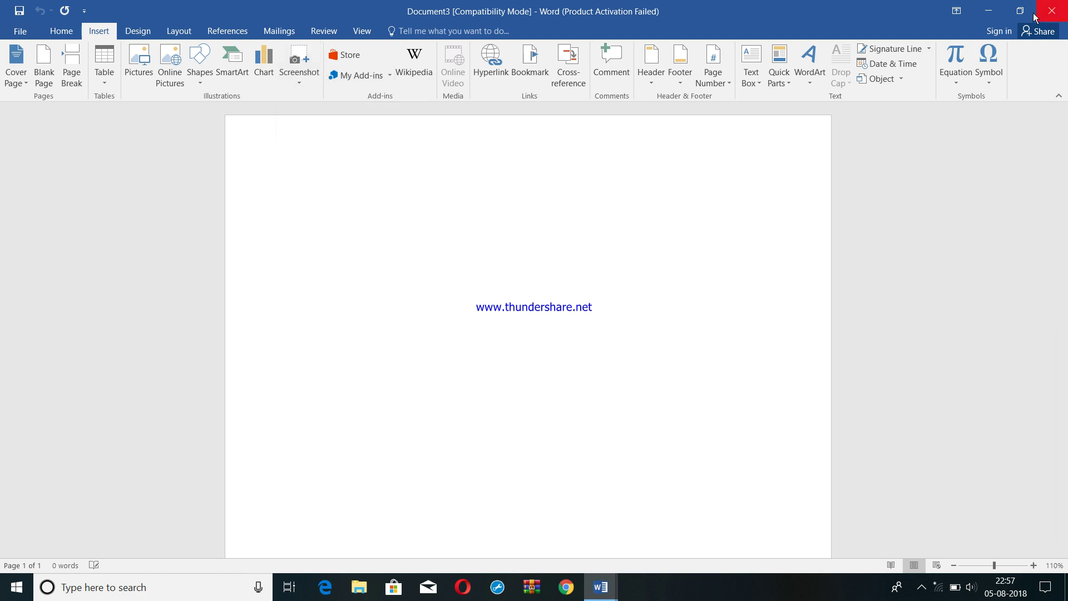
- Minimise all four Word windows, restore Document3 from the taskbar, and show the Screenshot options
click(998, 14)
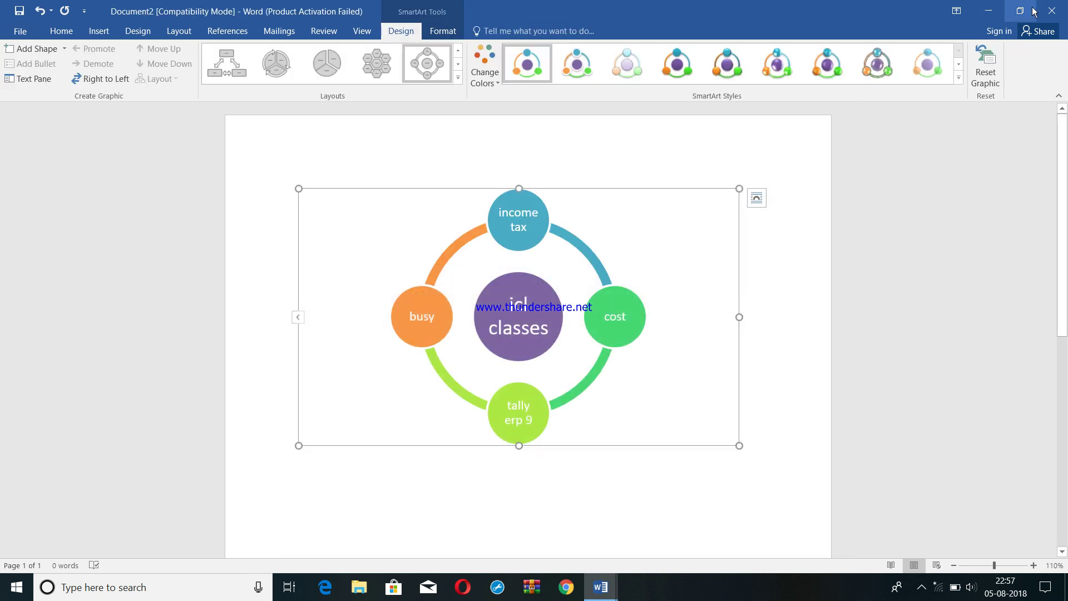
click(994, 11)
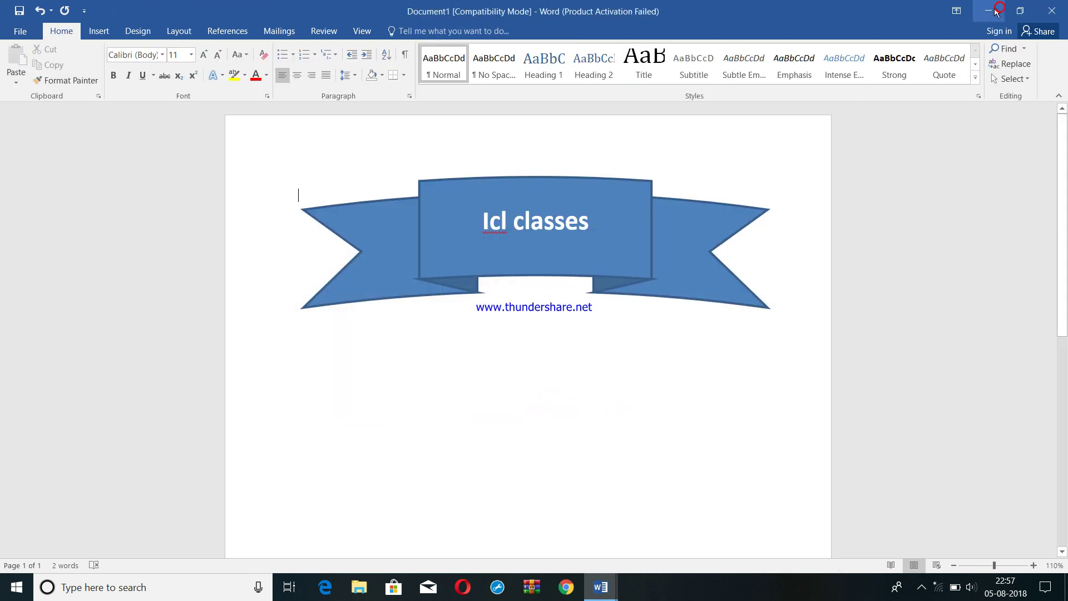
click(994, 11)
click(994, 11)
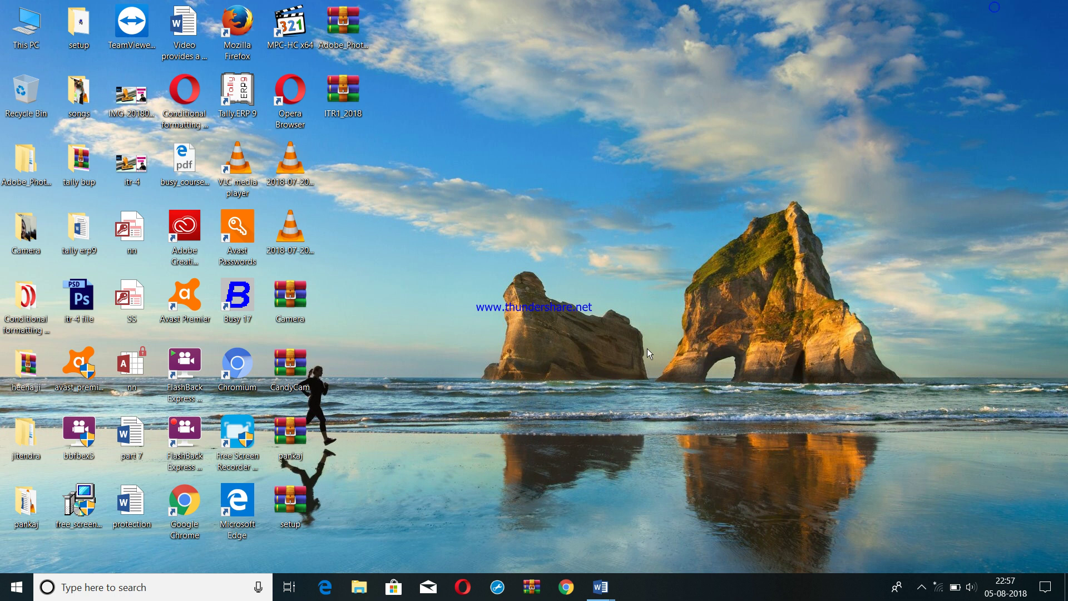
click(598, 585)
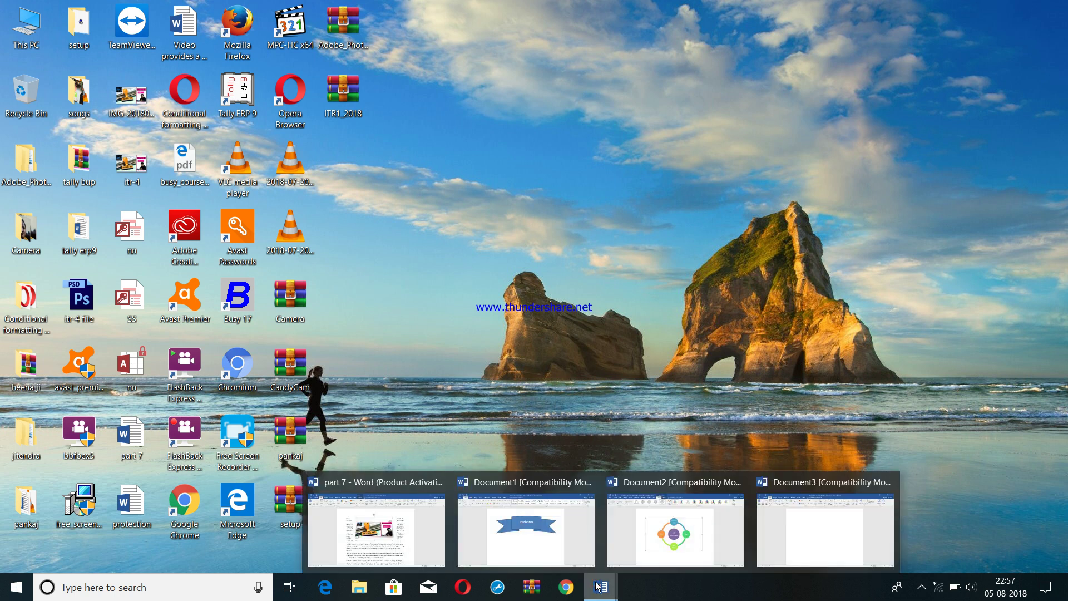
click(808, 519)
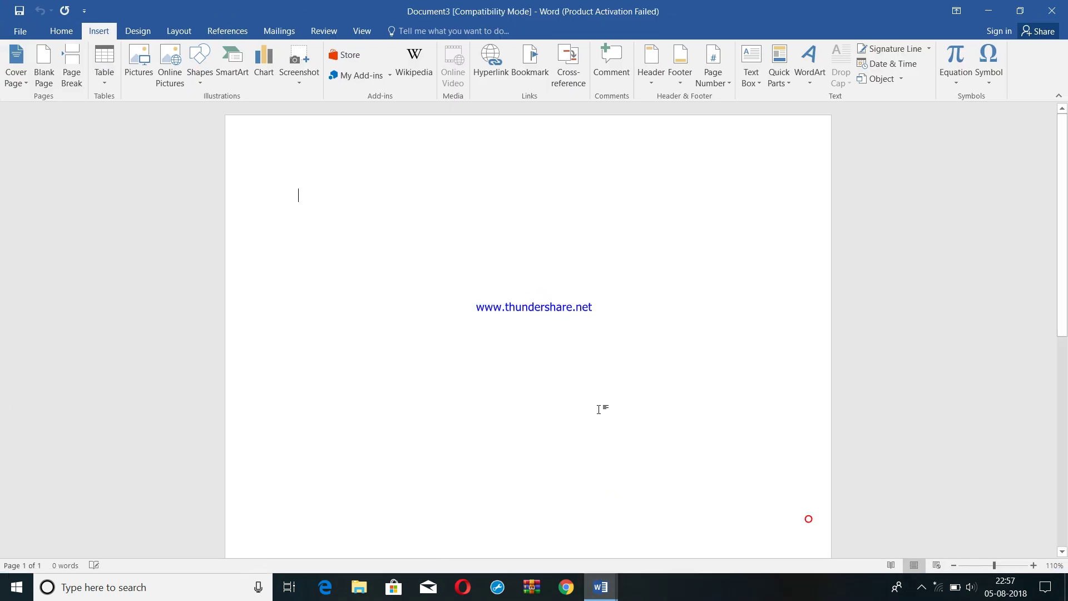
click(299, 83)
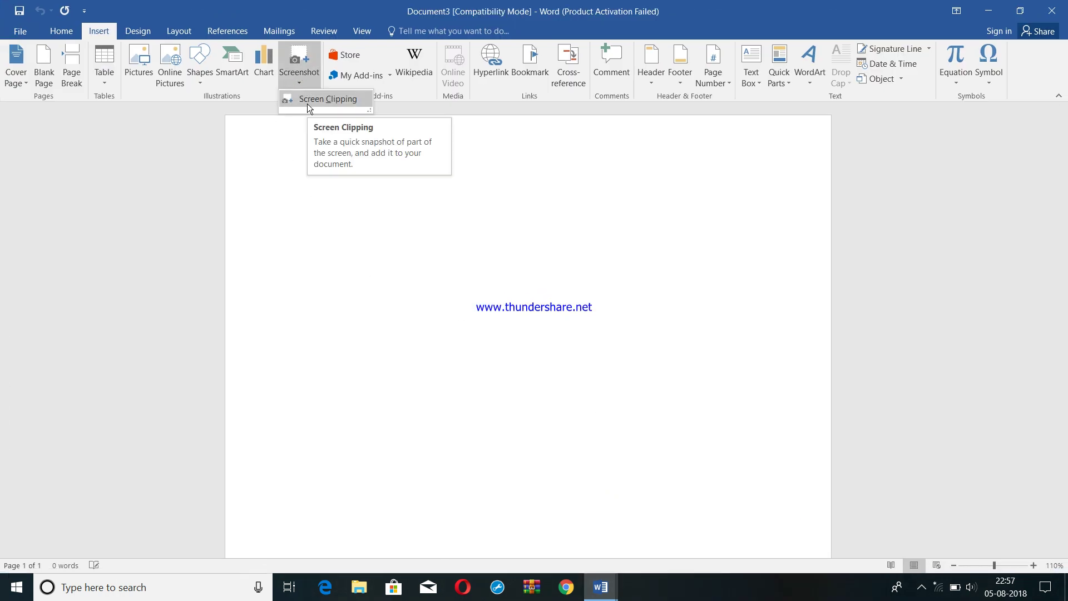
- Insert a Screen Clipping of the desktop's top-left icon area, then open the recorder's tray controls
click(308, 104)
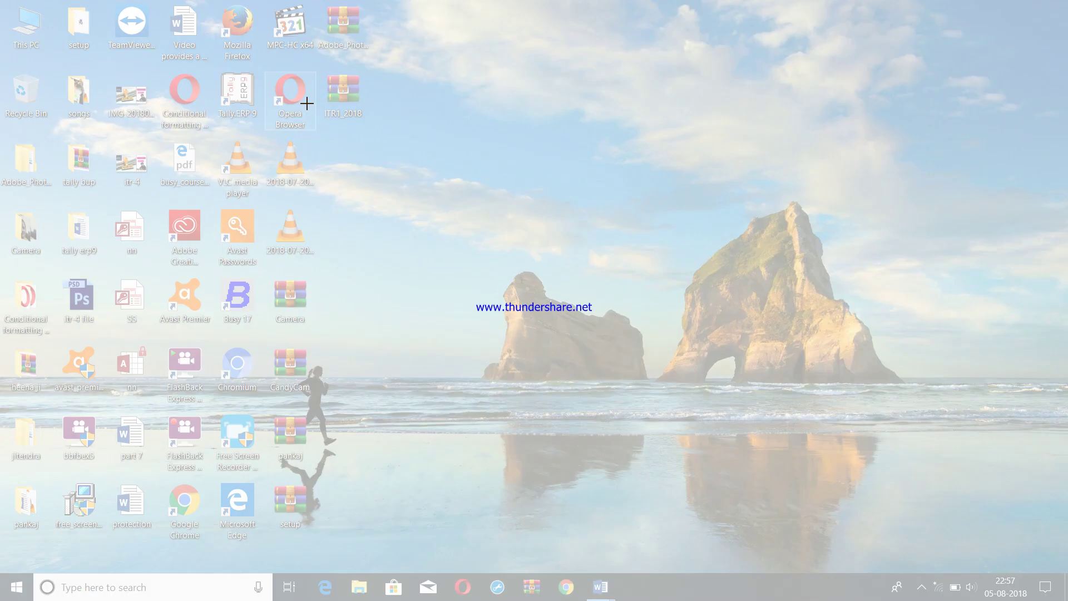
drag(6, 5, 374, 546)
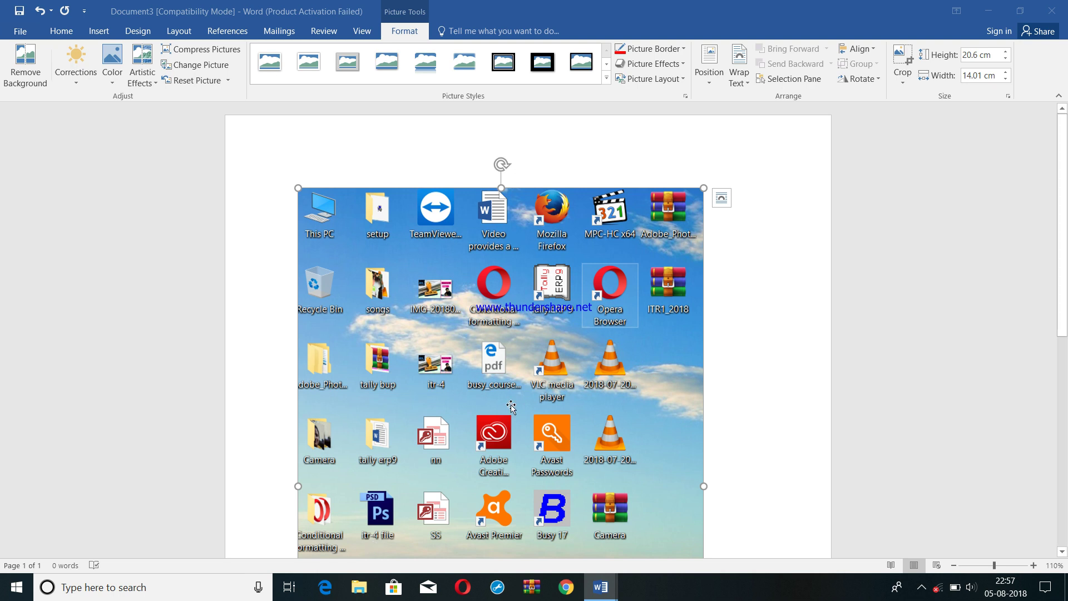
scroll(489, 308, down, 3)
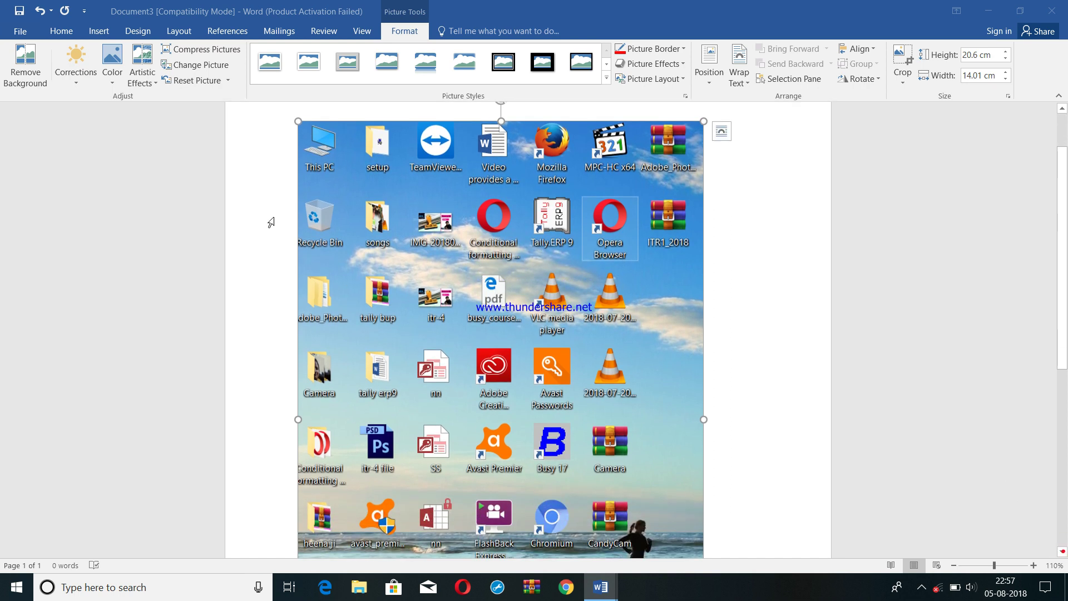
click(99, 31)
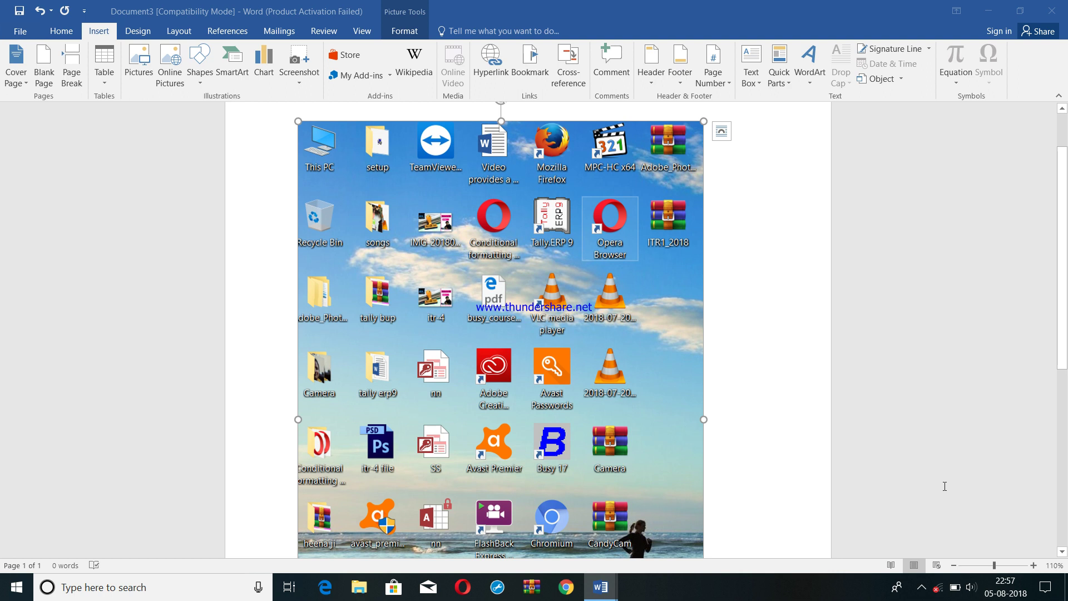
click(920, 588)
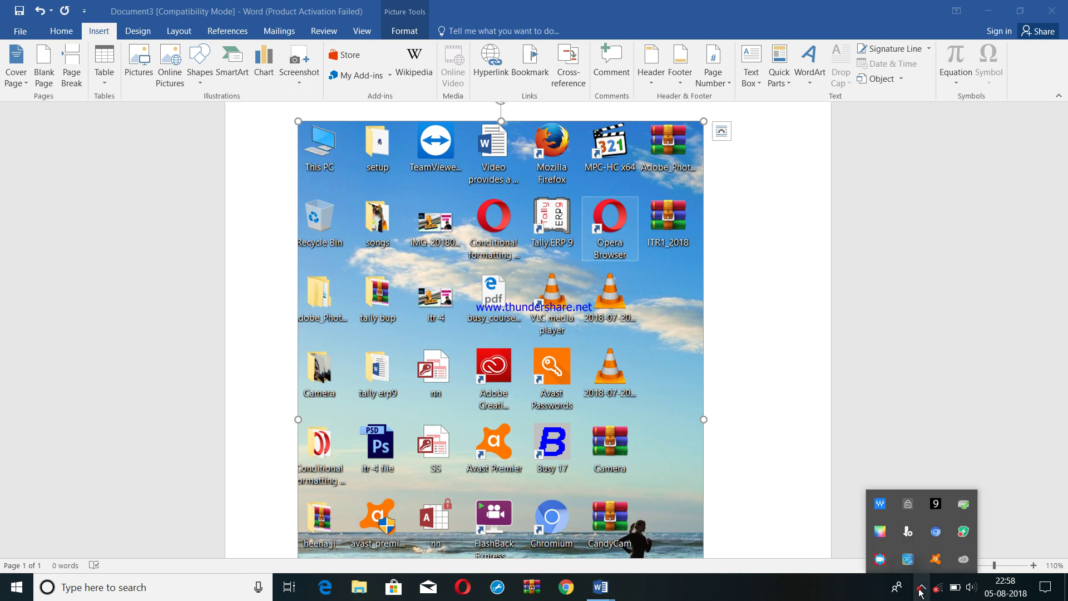
right_click(880, 559)
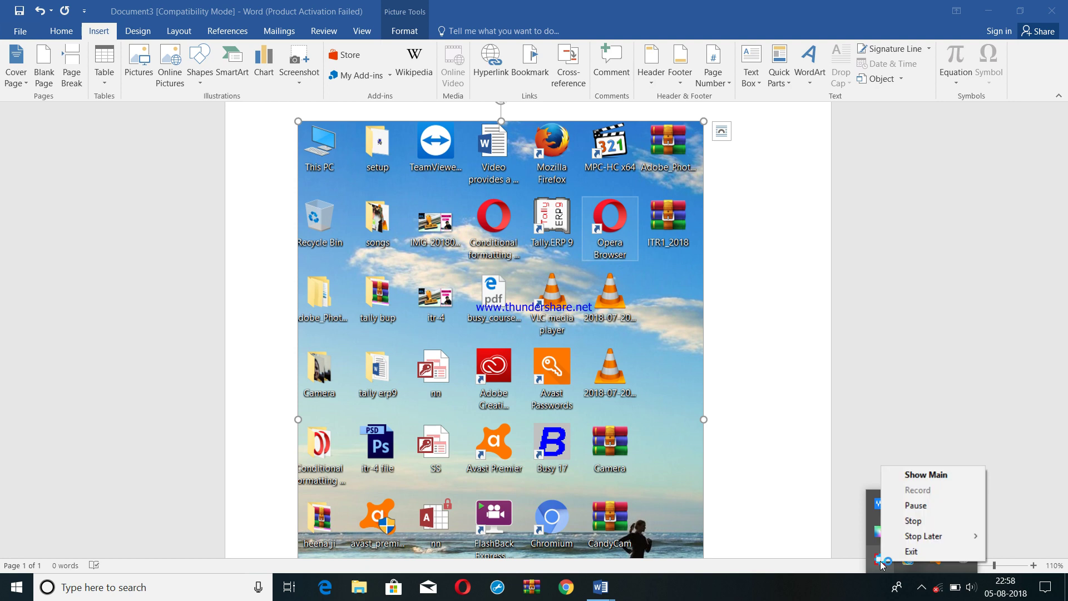